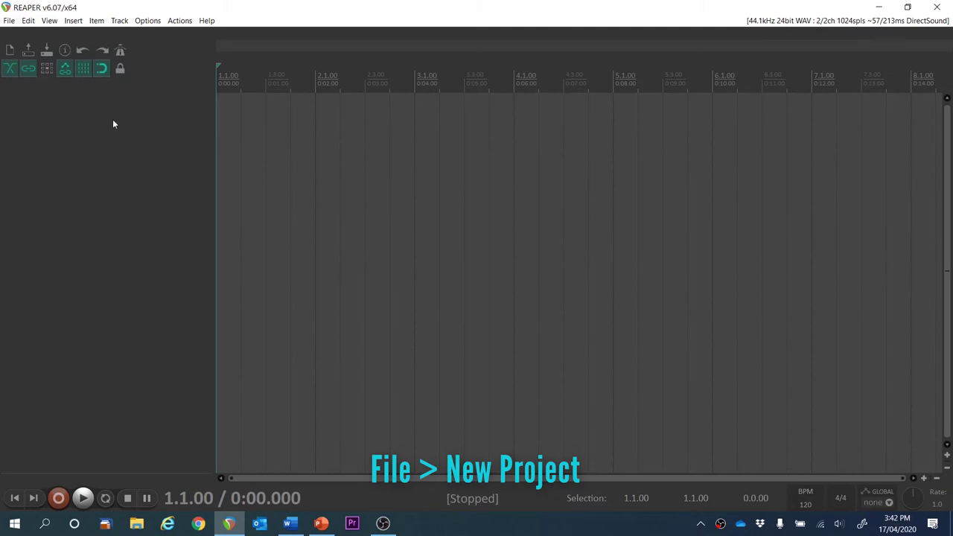
# Save the project as "Year 8 T2 Task 4.1" plus the student's name, with its own subdirectory and all media copied into it.
pyautogui.click(9, 20)
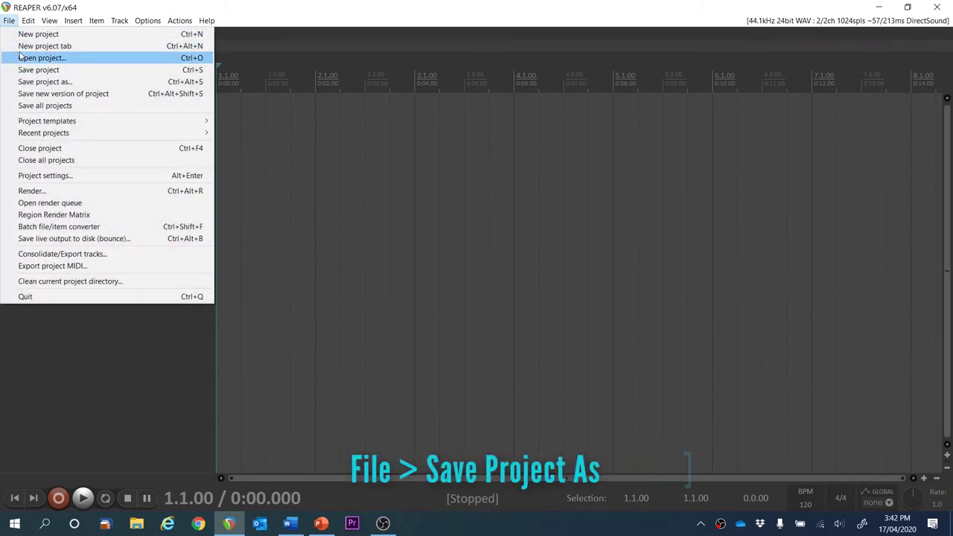
pyautogui.click(28, 83)
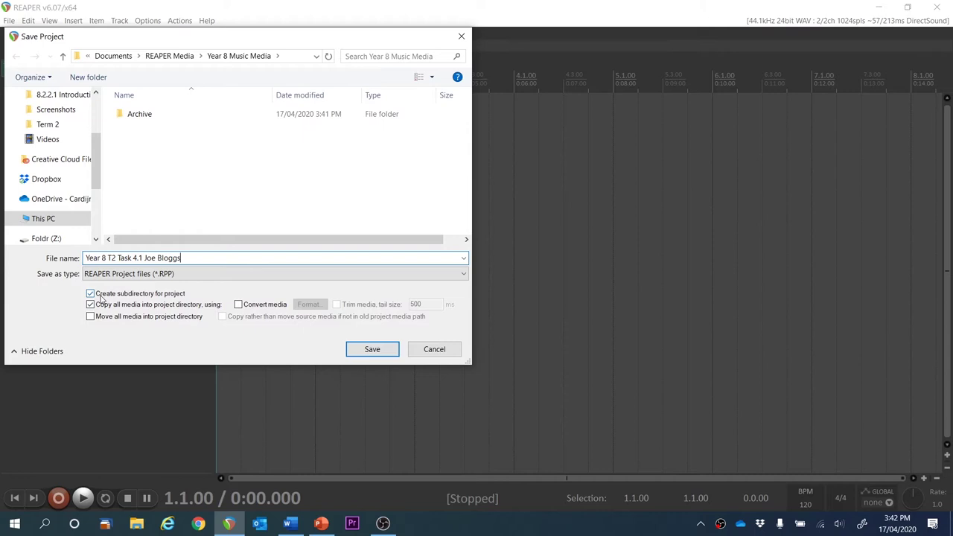
pyautogui.click(371, 350)
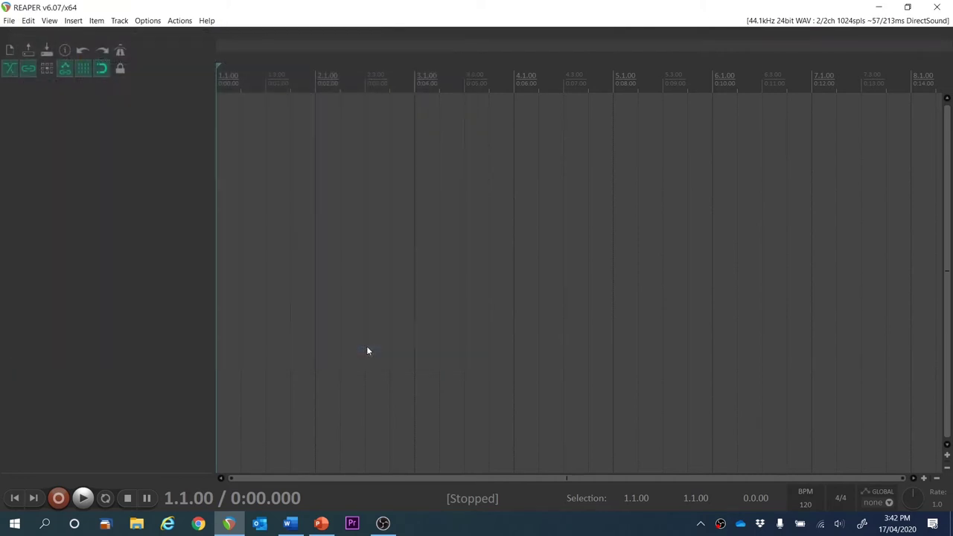
# Configure the audio device with External Mic (Realtek(R) Audio) as input and Realtek HD Audio 2nd output (Realtek(R) Audio) as output.
pyautogui.click(800, 30)
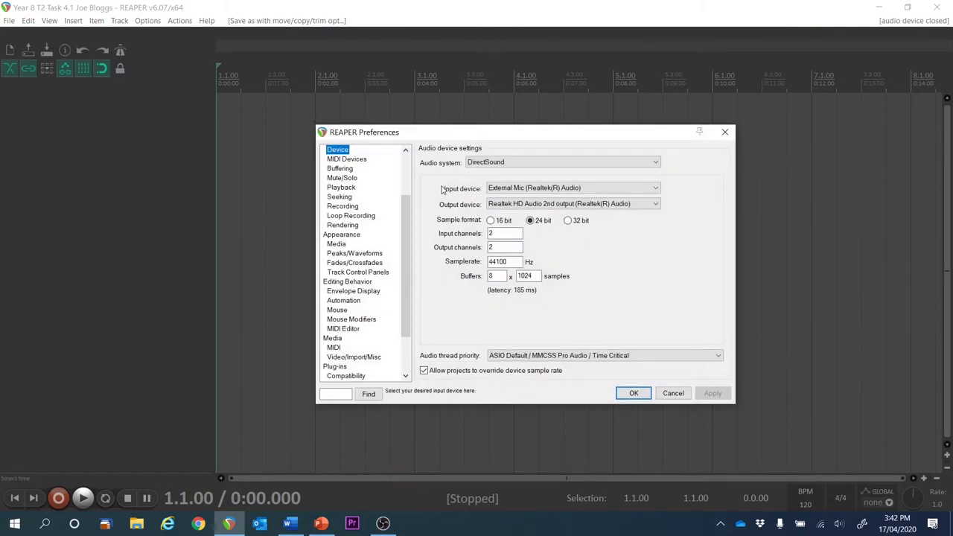
pyautogui.click(515, 190)
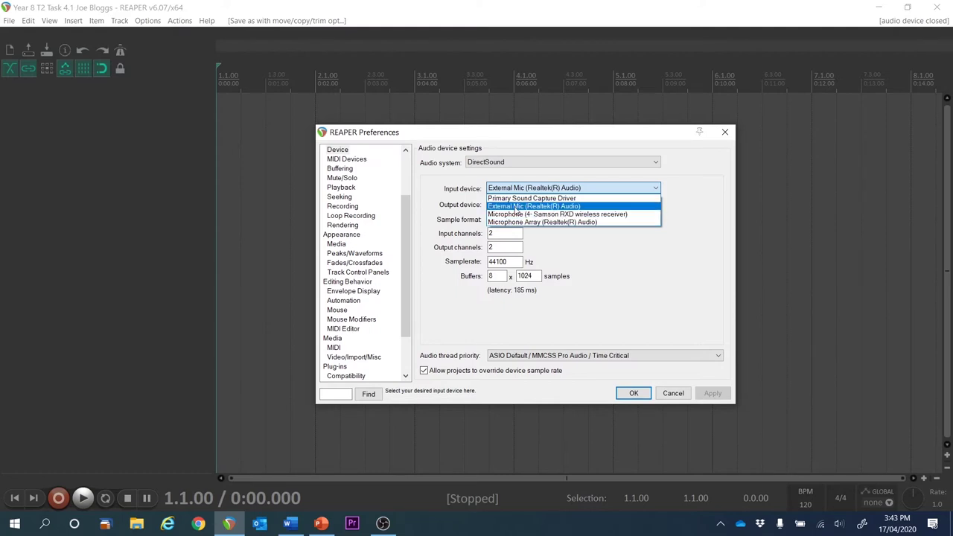
pyautogui.click(515, 207)
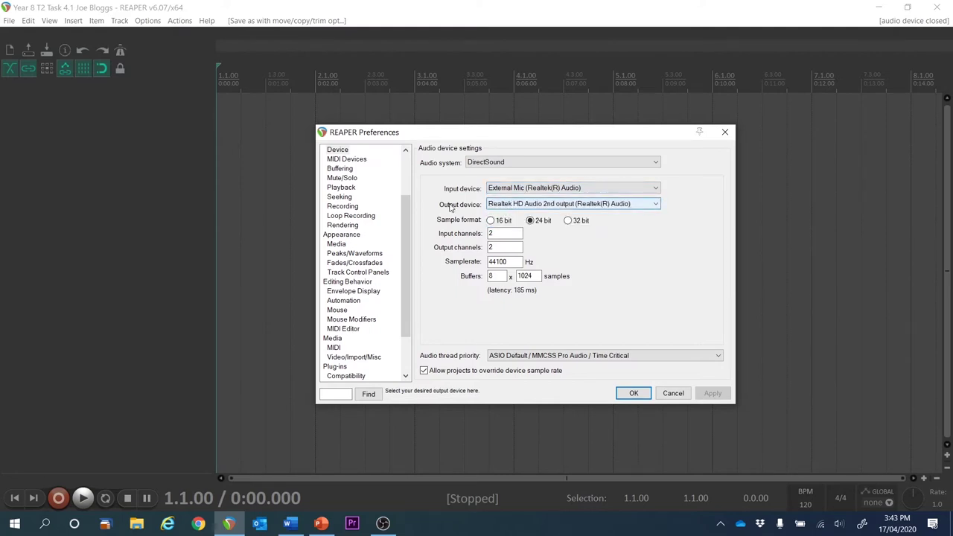
pyautogui.click(586, 206)
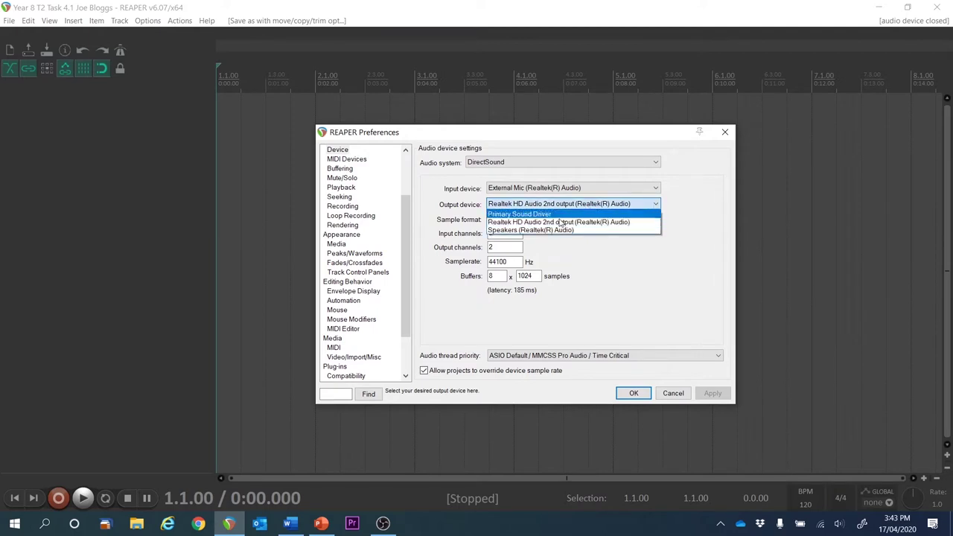
pyautogui.click(552, 224)
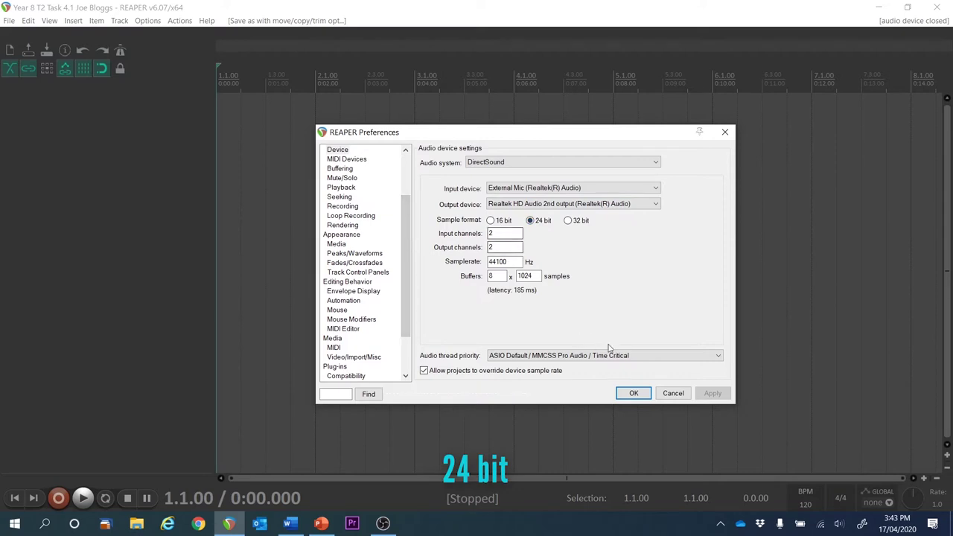
pyautogui.click(633, 394)
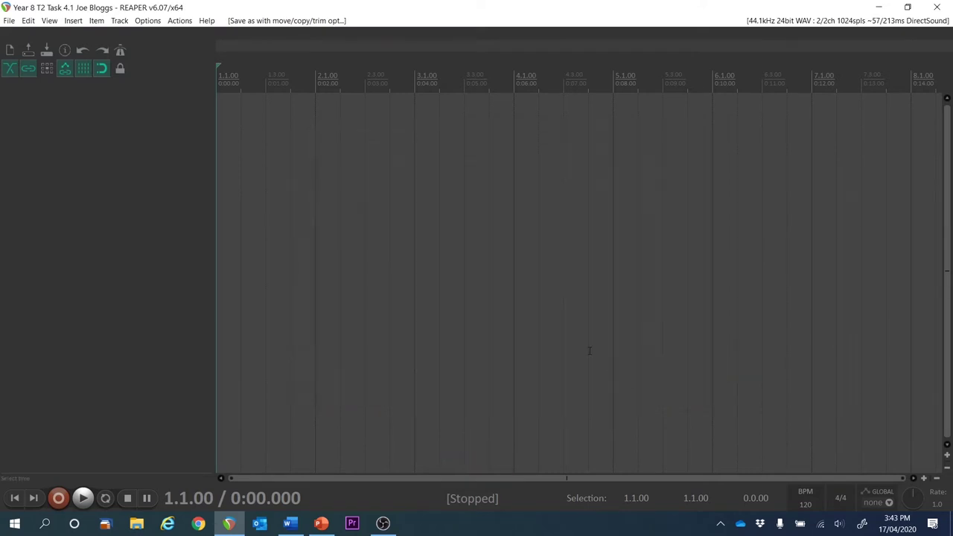
# Add a first track to the empty project and arm it for recording.
pyautogui.doubleClick(120, 147)
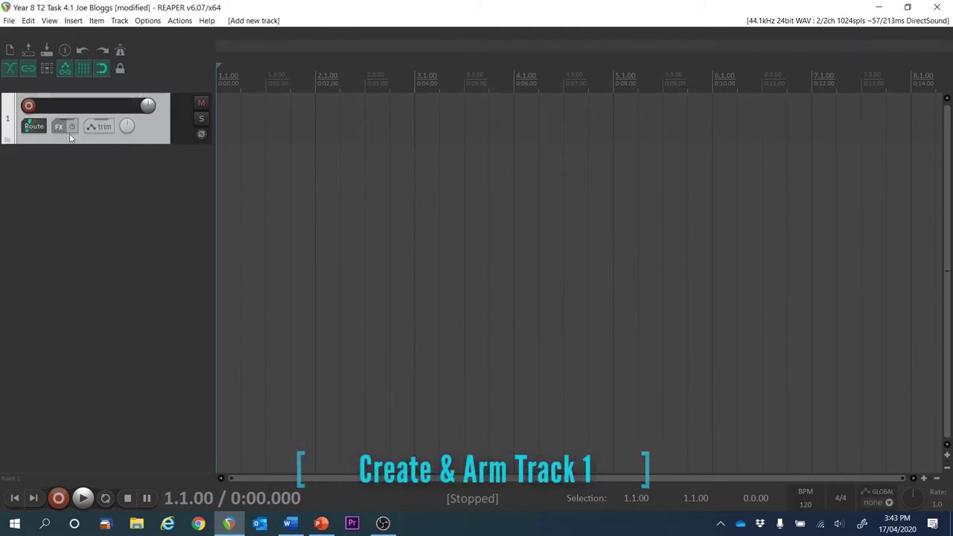
pyautogui.click(28, 106)
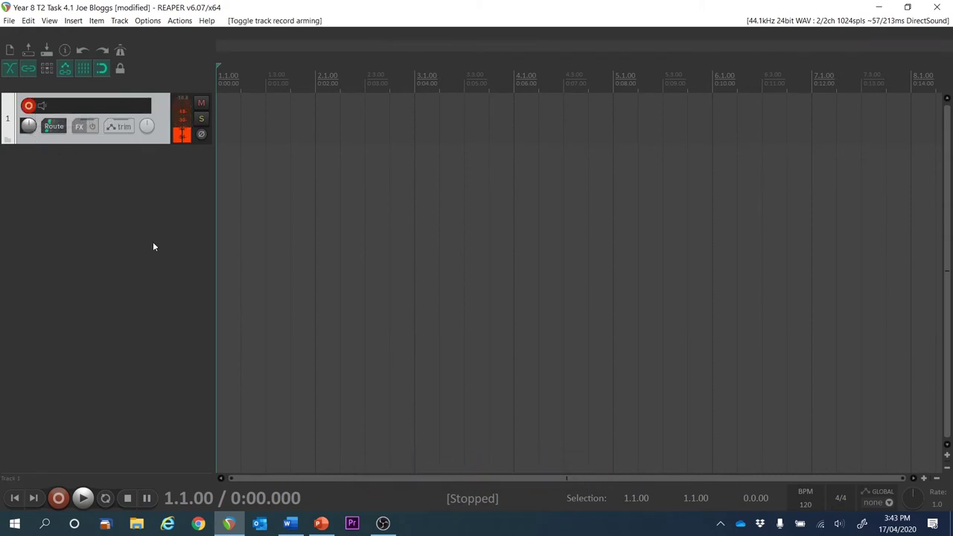
# Toggle the mixer's display on and off.
pyautogui.hotkey('ctrl', 'm')
pyautogui.hotkey('ctrl', 'm')
pyautogui.hotkey('ctrl', 'm')
pyautogui.hotkey('ctrl', 'm')
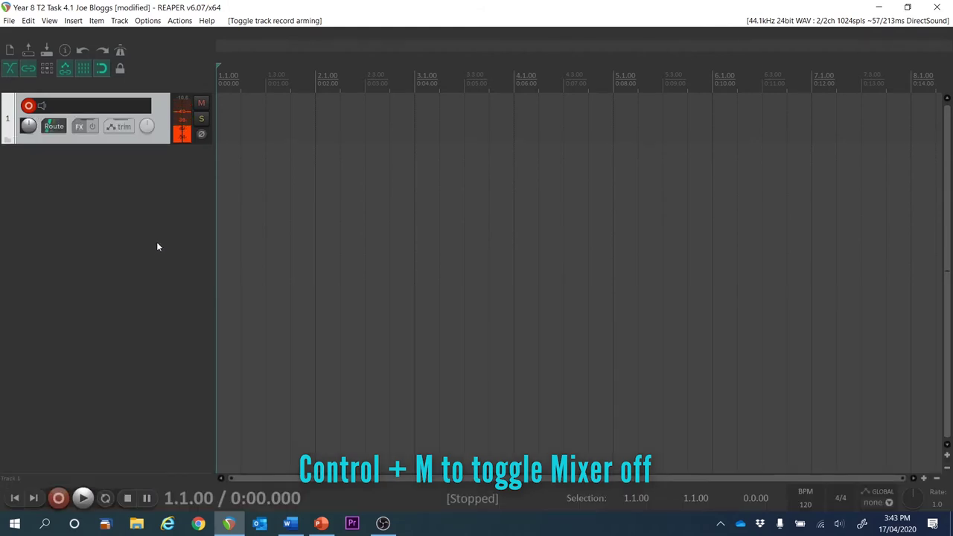
# Enlarge track 1 vertically to examine the input level on its meter.
pyautogui.press('pageup')
pyautogui.press('pageup')
pyautogui.press('pageup')
pyautogui.press('pageup')
pyautogui.press('pageup')
pyautogui.press('pageup')
pyautogui.press('pageup')
pyautogui.press('pageup')
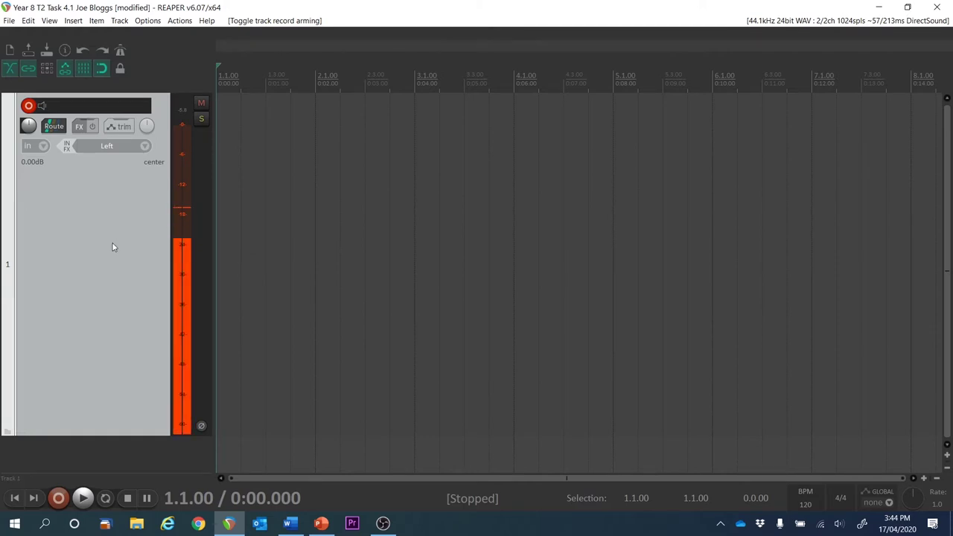
# Adjust the External Mic's input volume in its device properties within the Windows sound settings, and close the settings.
pyautogui.rightClick(838, 524)
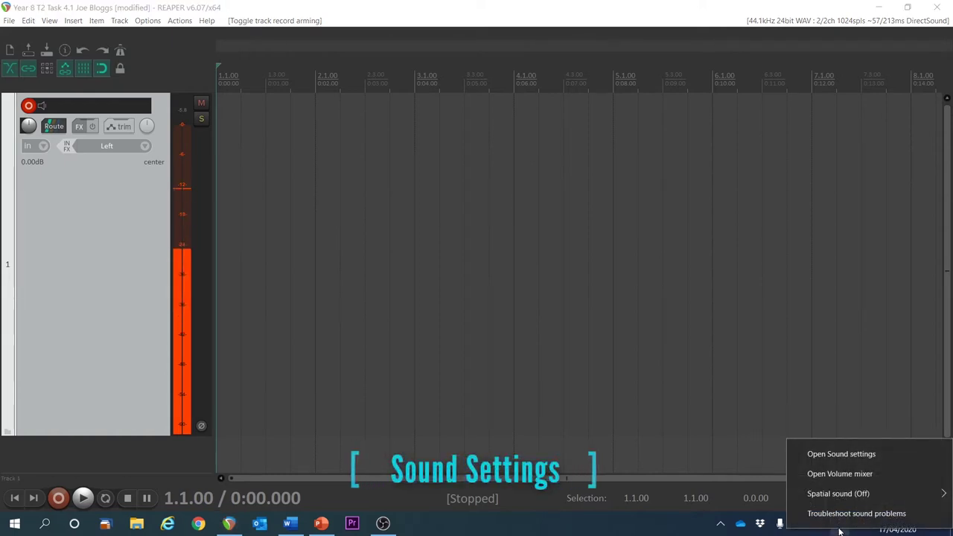
pyautogui.click(852, 453)
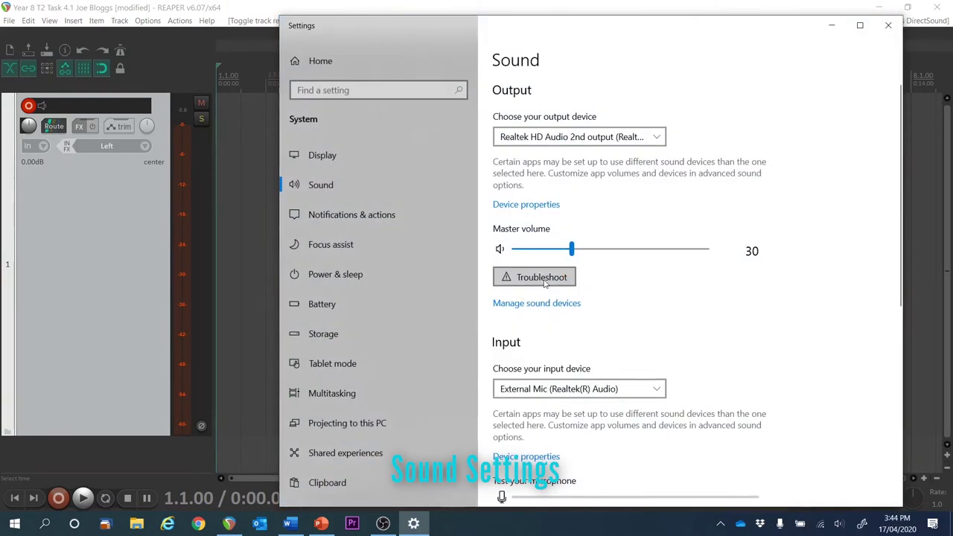
pyautogui.scroll(-2, 710, 329)
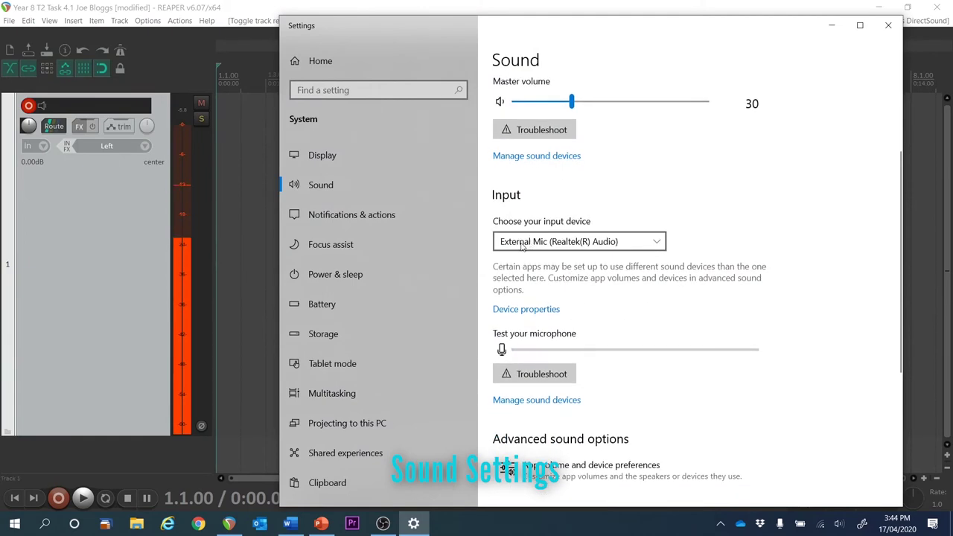
pyautogui.click(526, 309)
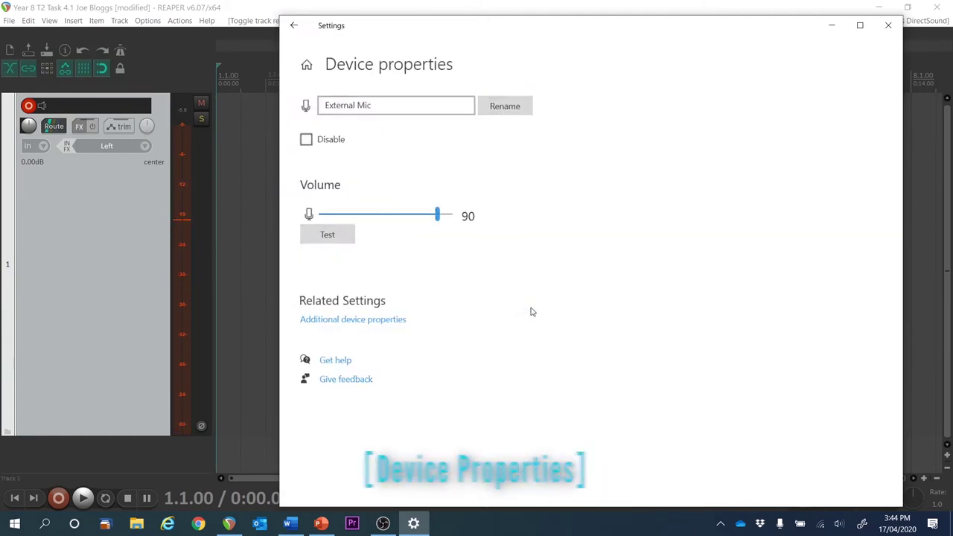
pyautogui.moveTo(437, 221)
pyautogui.mouseDown()
pyautogui.moveTo(328, 219)
pyautogui.moveTo(436, 216)
pyautogui.mouseUp()
pyautogui.click(888, 25)
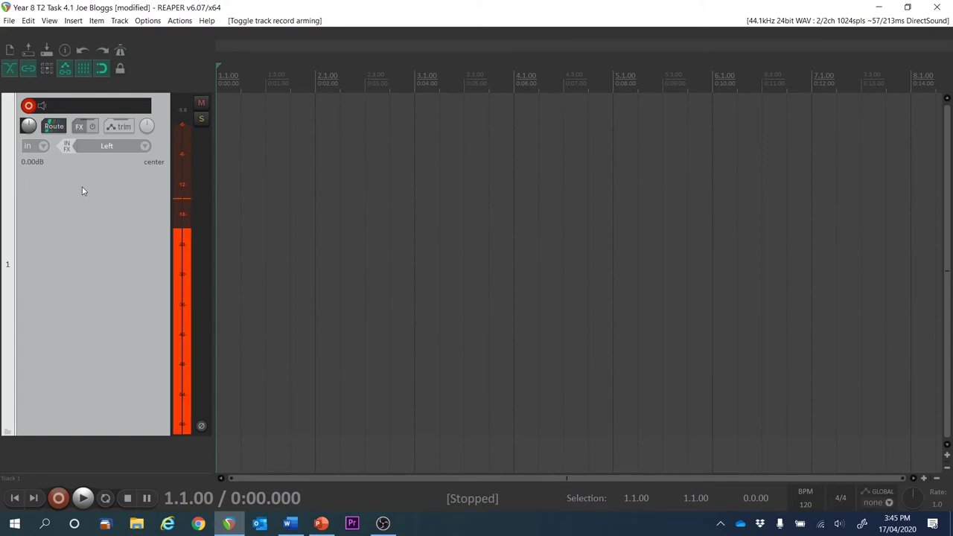
# Record a spoken take of about 9.5 seconds on track 1 from the project start.
pyautogui.hotkey('ctrl', 'r')
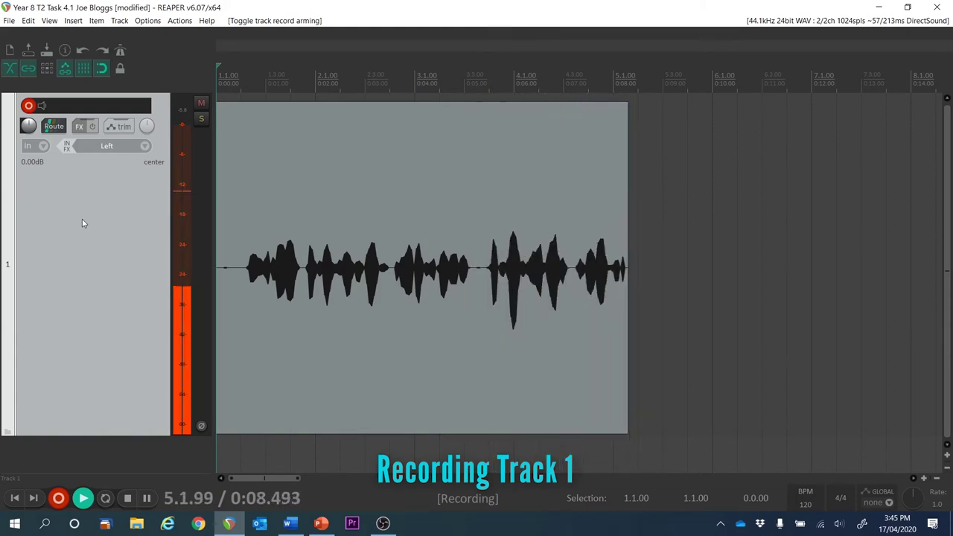
pyautogui.press('space')
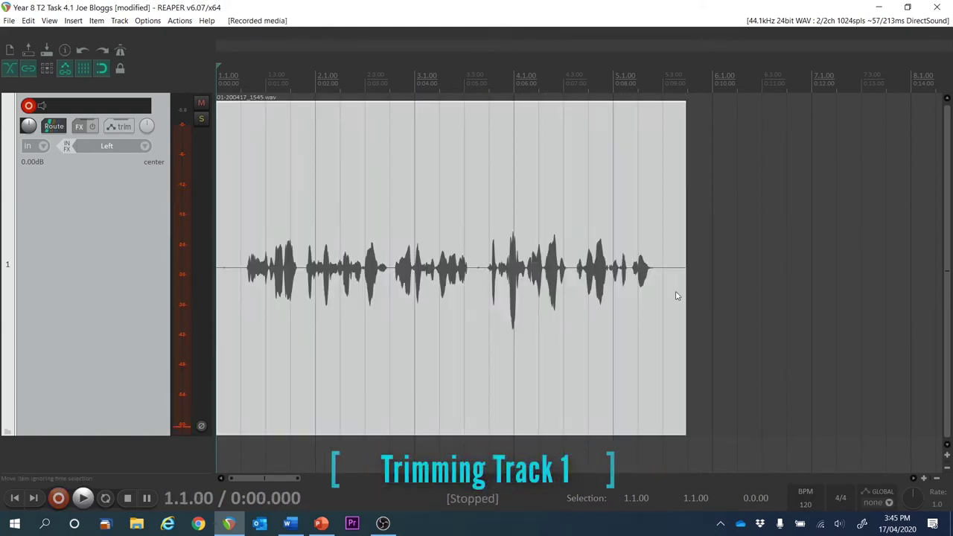
# With snapping off, trim the silence from both ends of the track 1 recording and move it to the project start.
pyautogui.moveTo(683, 283); pyautogui.dragTo(663, 283)
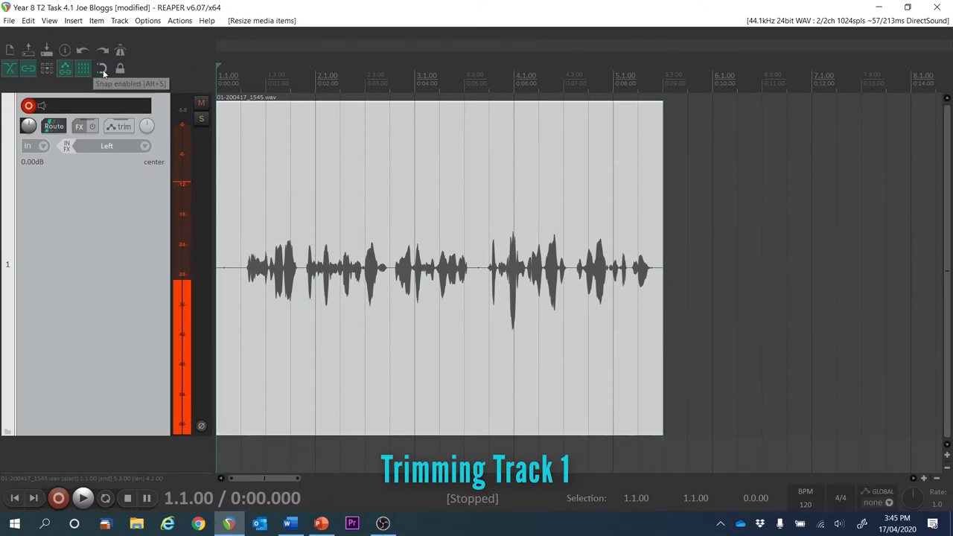
pyautogui.moveTo(658, 299); pyautogui.dragTo(656, 299)
pyautogui.moveTo(216, 283); pyautogui.dragTo(240, 281)
pyautogui.moveTo(361, 250); pyautogui.dragTo(301, 248)
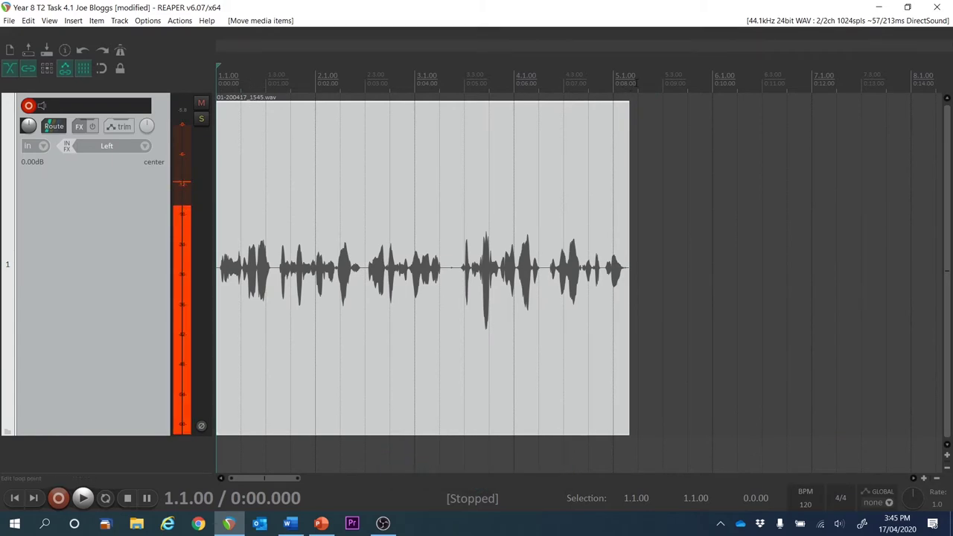
# Place the playhead exactly at the end of the trimmed recording on track 1.
pyautogui.click(635, 82)
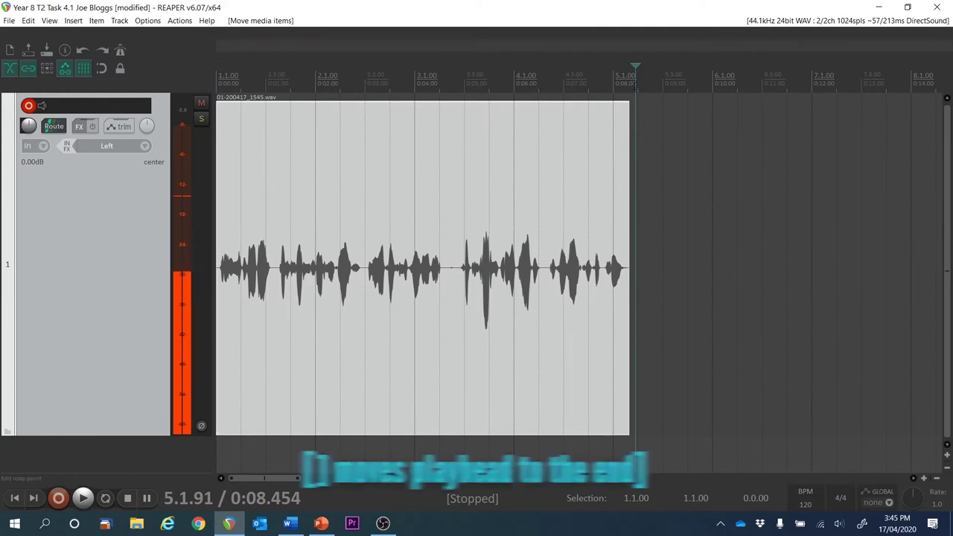
pyautogui.press('[')
pyautogui.press(']')
pyautogui.press('[')
pyautogui.press(']')
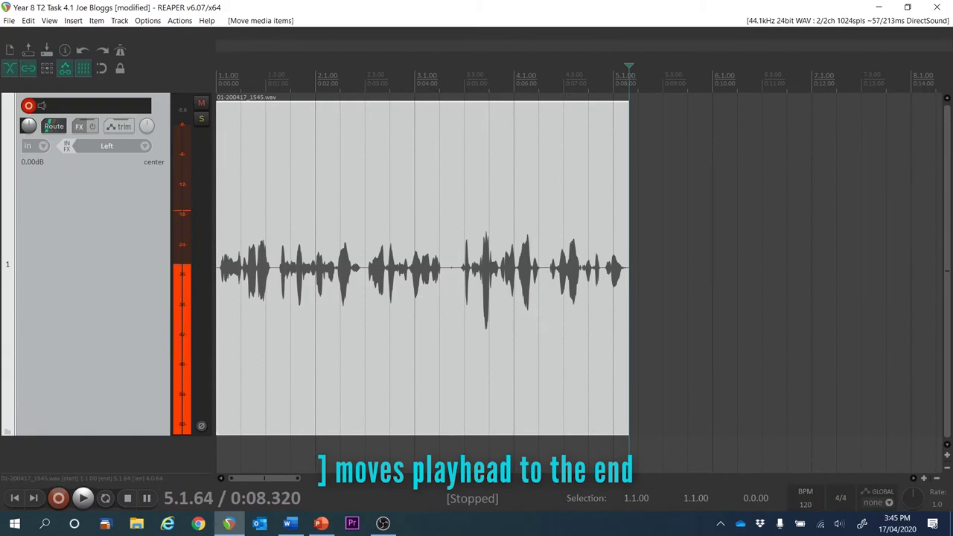
# Add a second track and arm it for recording in place of track 1.
pyautogui.hotkey('ctrl', 't')
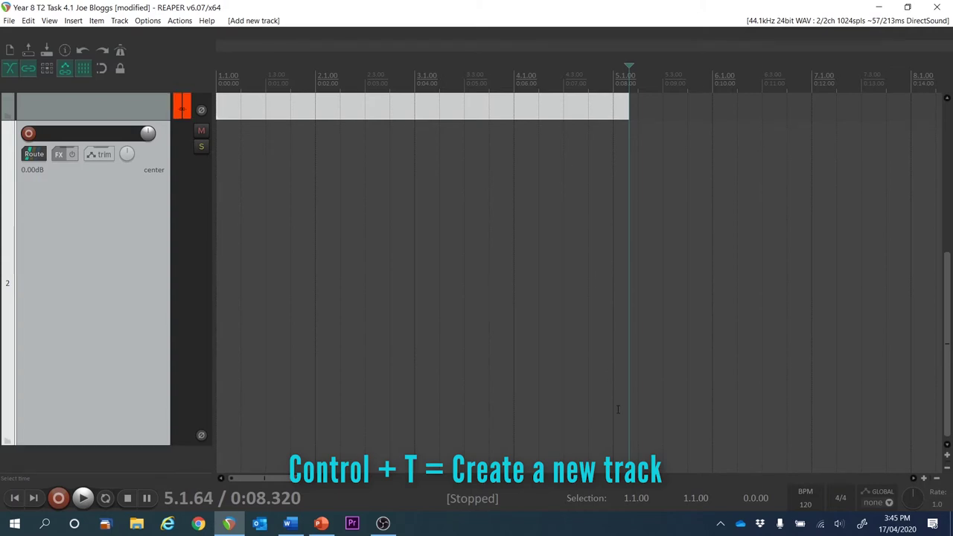
pyautogui.scroll(3, 567, 309)
pyautogui.press('pagedown')
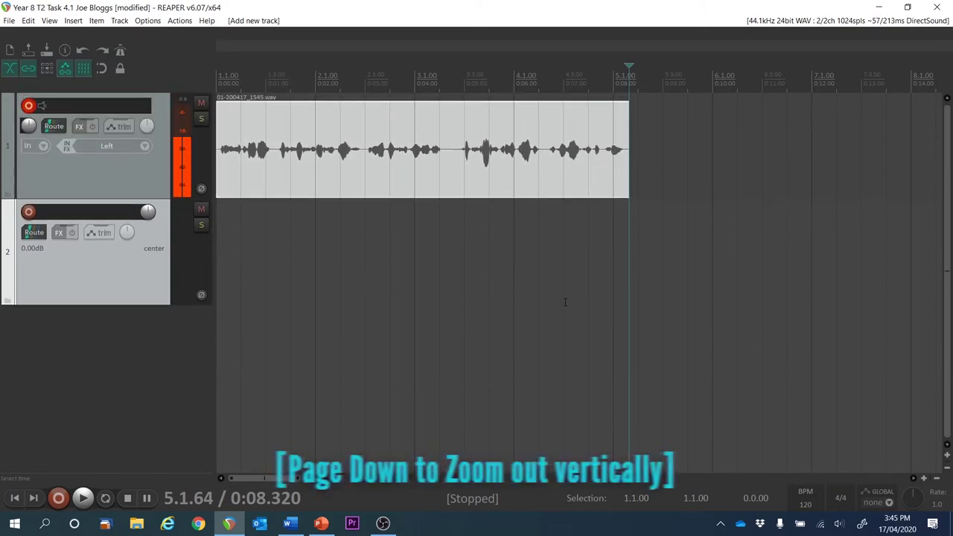
pyautogui.press('F9')
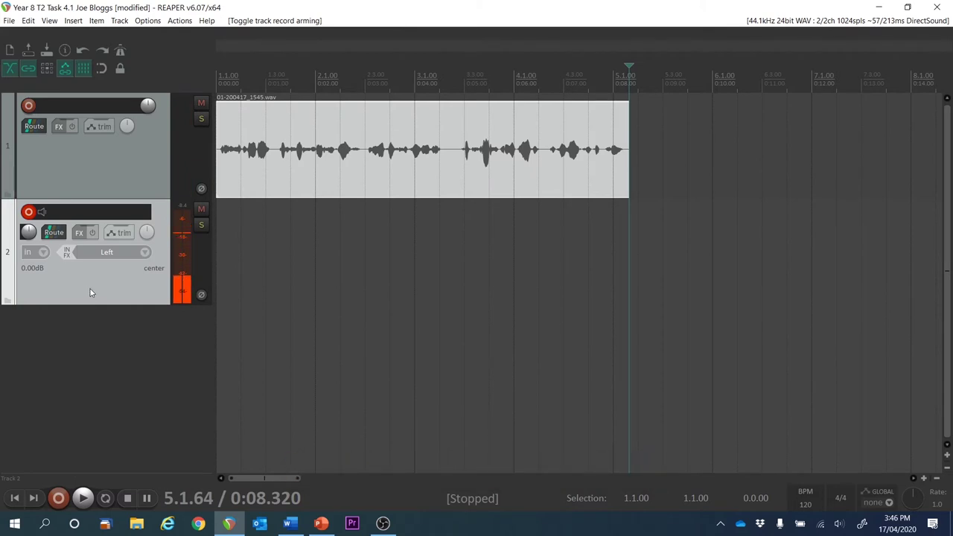
# Try a recording with both tracks armed, undo the take and disarm track 1.
pyautogui.click(28, 106)
pyautogui.hotkey('ctrl', 'r')
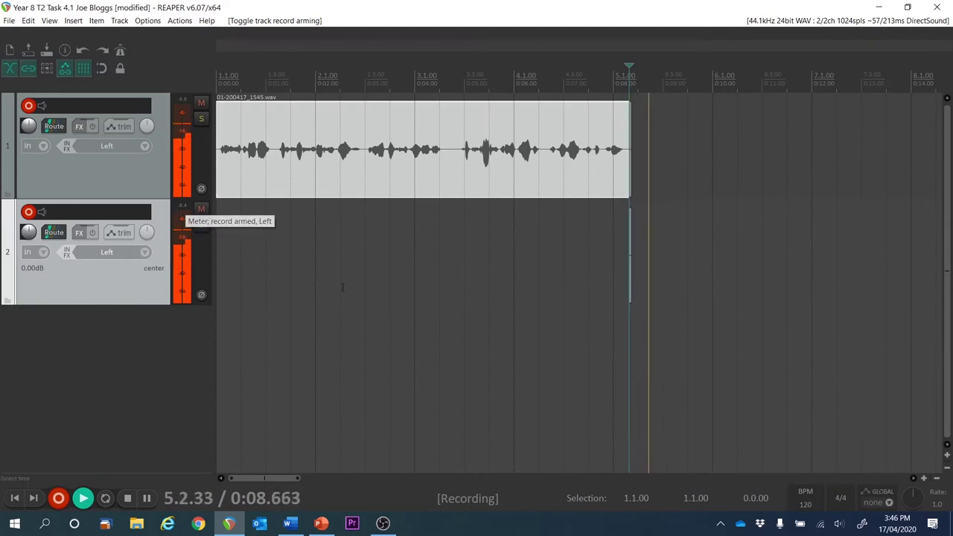
pyautogui.press('space')
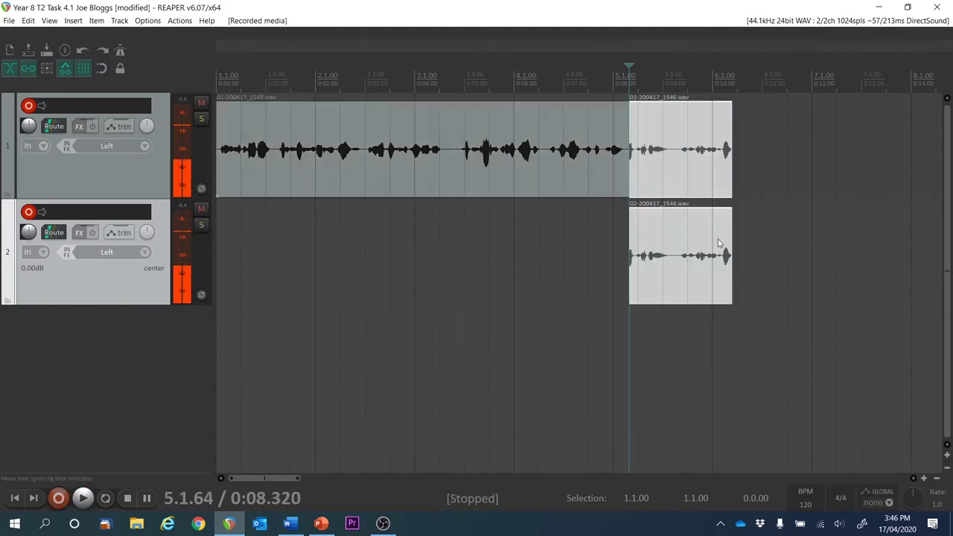
pyautogui.hotkey('ctrl', 'z')
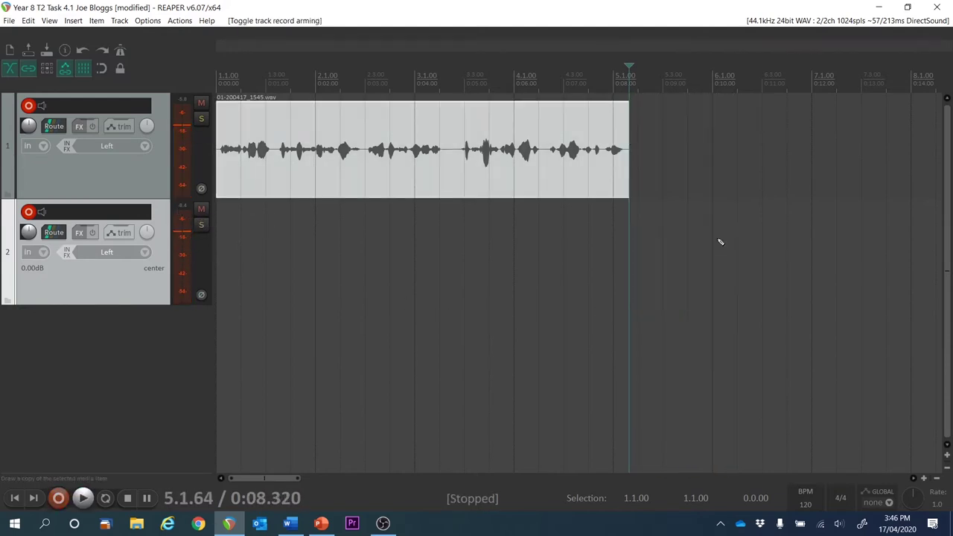
pyautogui.click(28, 105)
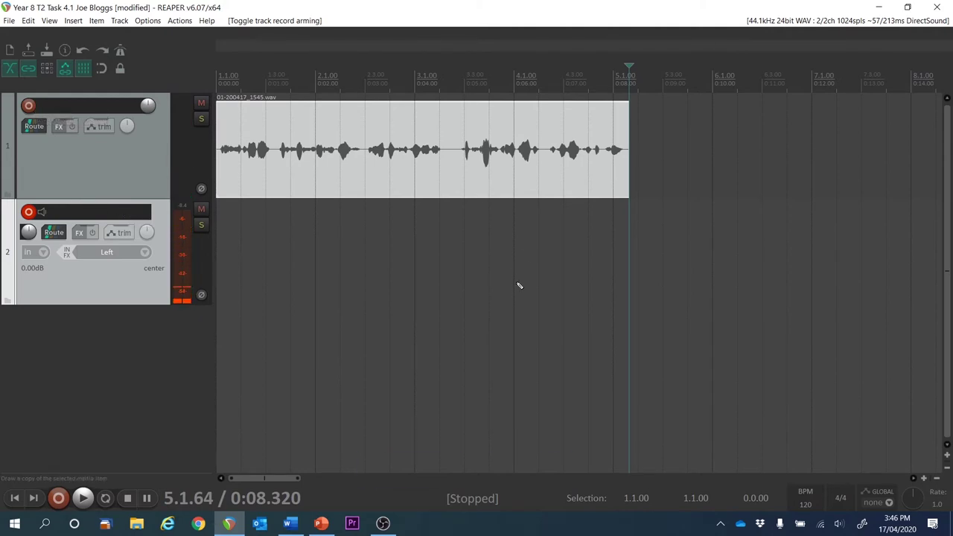
# Record a second spoken take of about 8 seconds on track 2, starting at the end of the track 1 recording.
pyautogui.hotkey('ctrl', 'r')
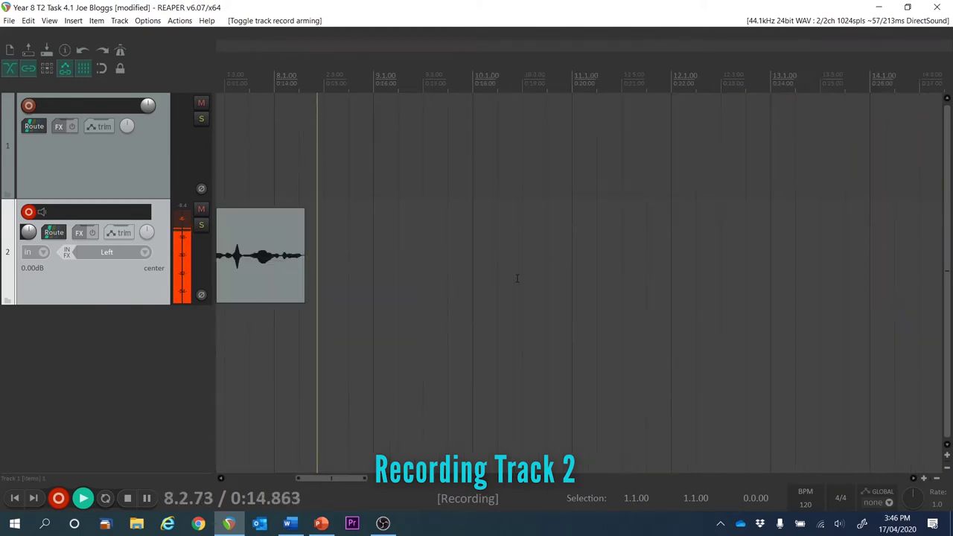
pyautogui.press('space')
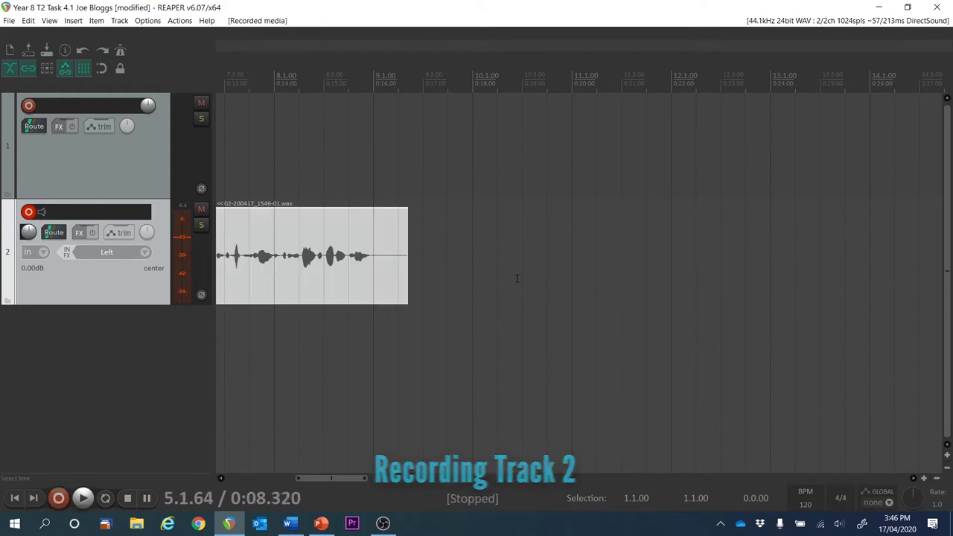
# Trim the silence from both ends of the track 2 recording and move it to just after the track 1 recording.
pyautogui.moveTo(410, 253); pyautogui.dragTo(383, 254)
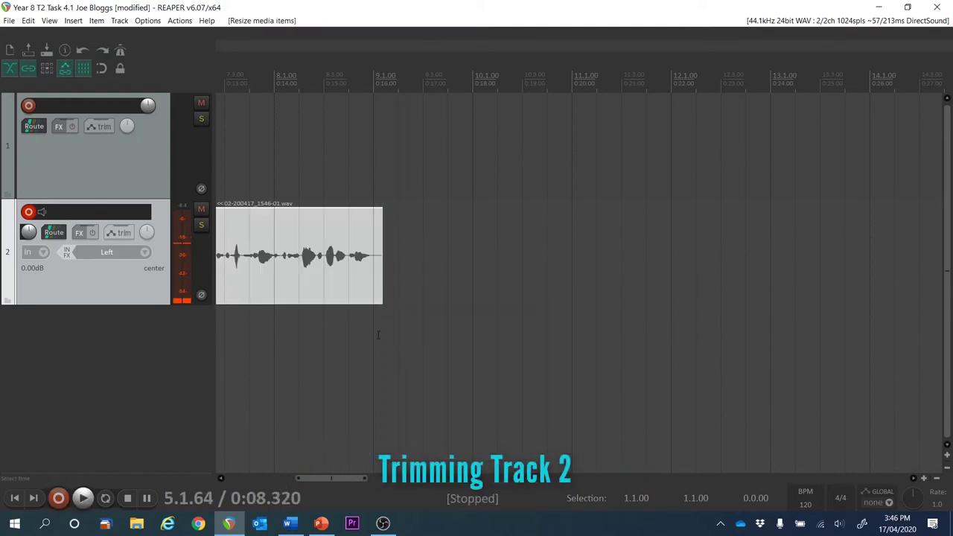
pyautogui.moveTo(329, 478); pyautogui.dragTo(292, 480)
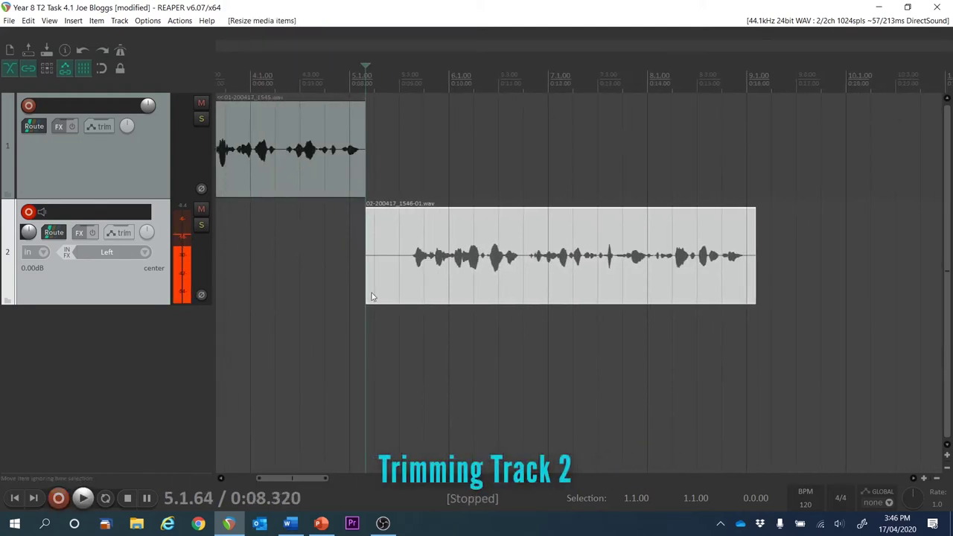
pyautogui.moveTo(365, 283); pyautogui.dragTo(413, 274)
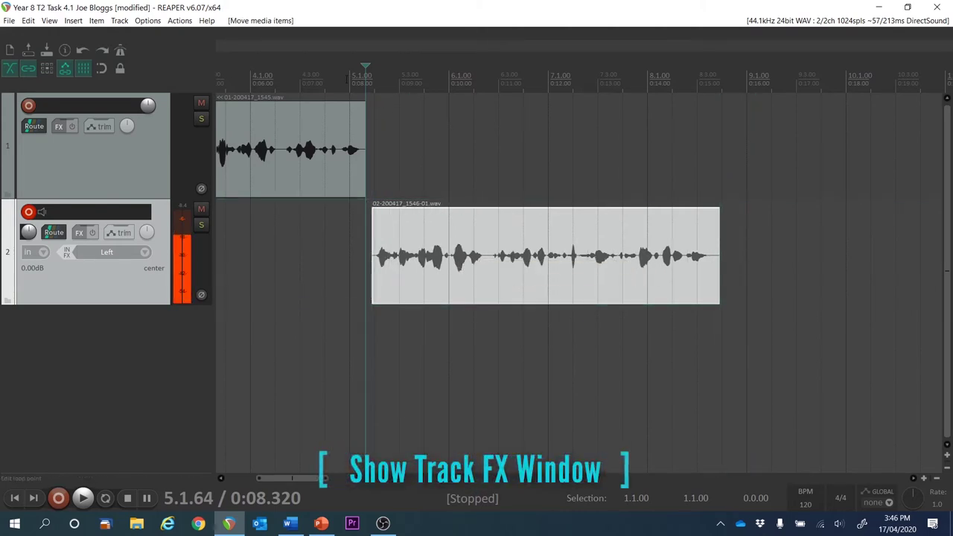
# Add the ReaVerbate effect to track 2 with the wet level at -12 and the room size at 85.
pyautogui.click(81, 235)
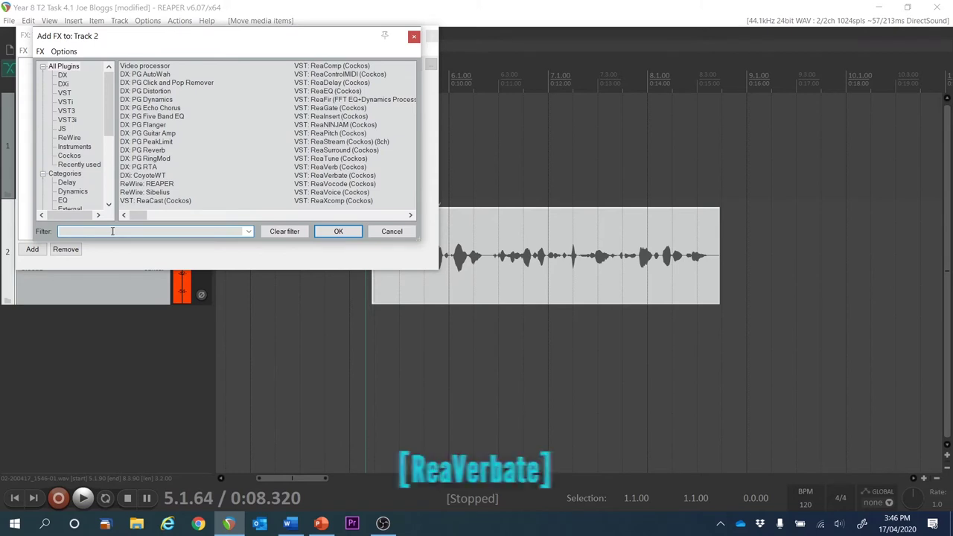
pyautogui.write('verb')
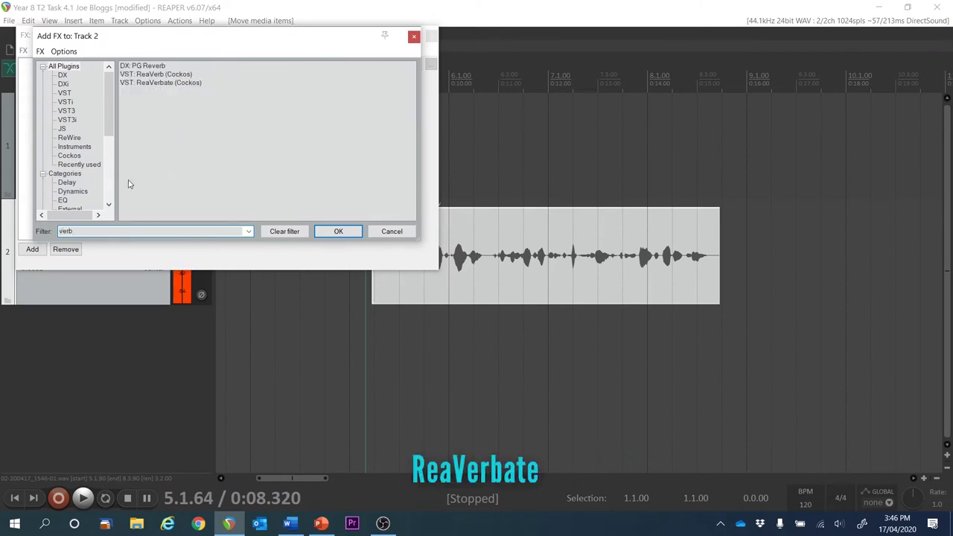
pyautogui.doubleClick(169, 83)
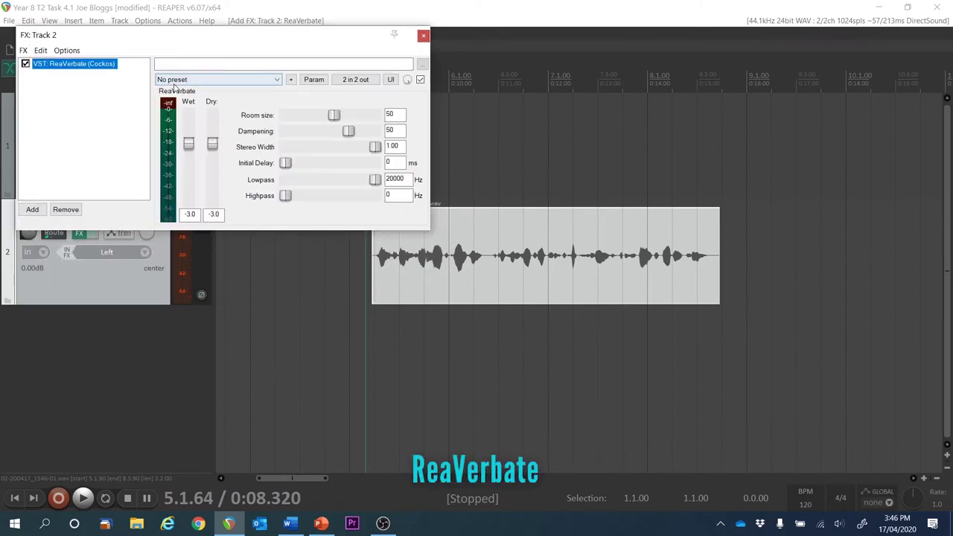
pyautogui.moveTo(213, 36); pyautogui.dragTo(705, 262)
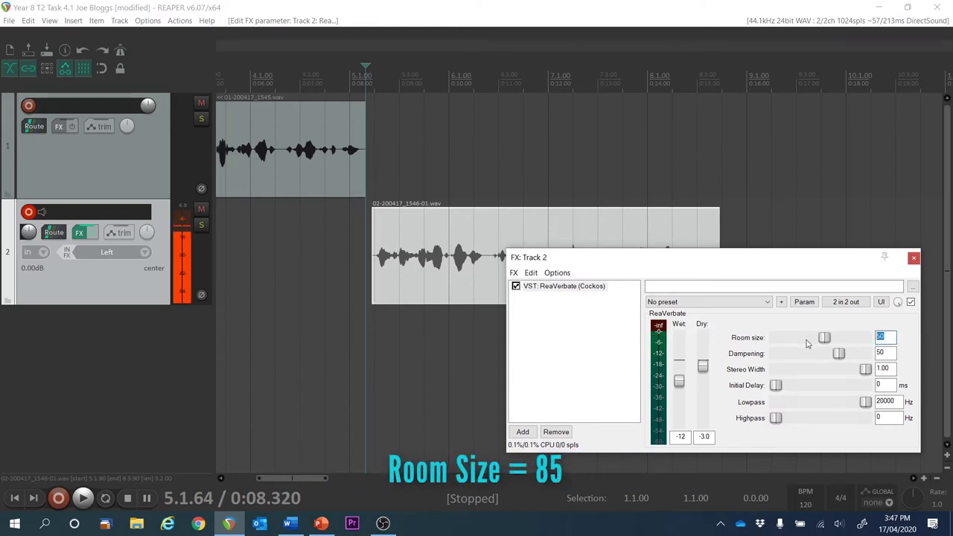
pyautogui.press('Return')
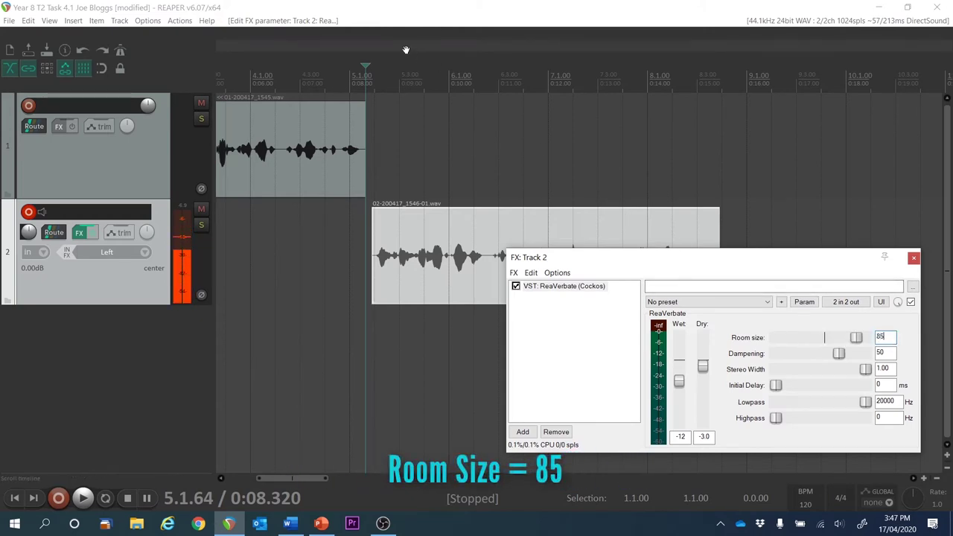
# Play back the track 2 recording to hear the reverb, and close the effect window.
pyautogui.click(375, 22)
pyautogui.press('space')
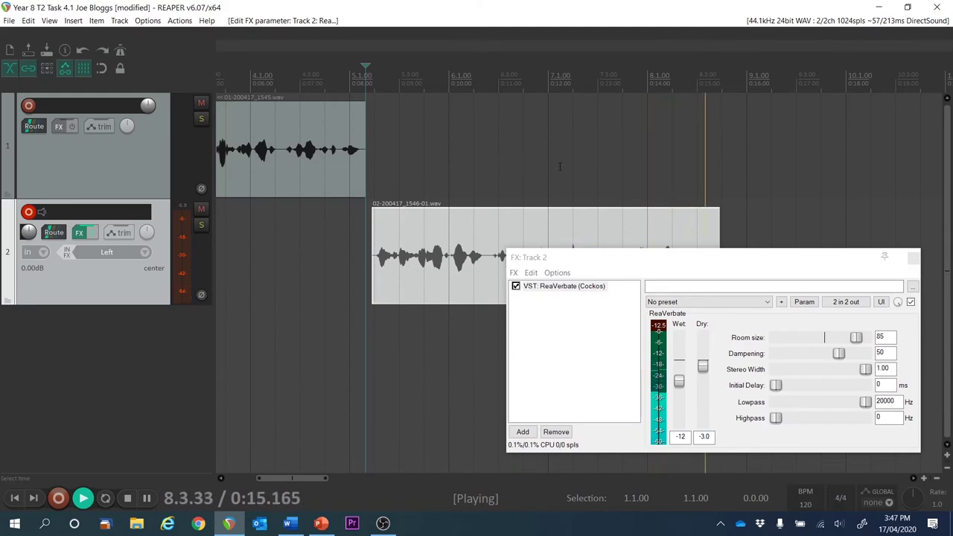
pyautogui.press('space')
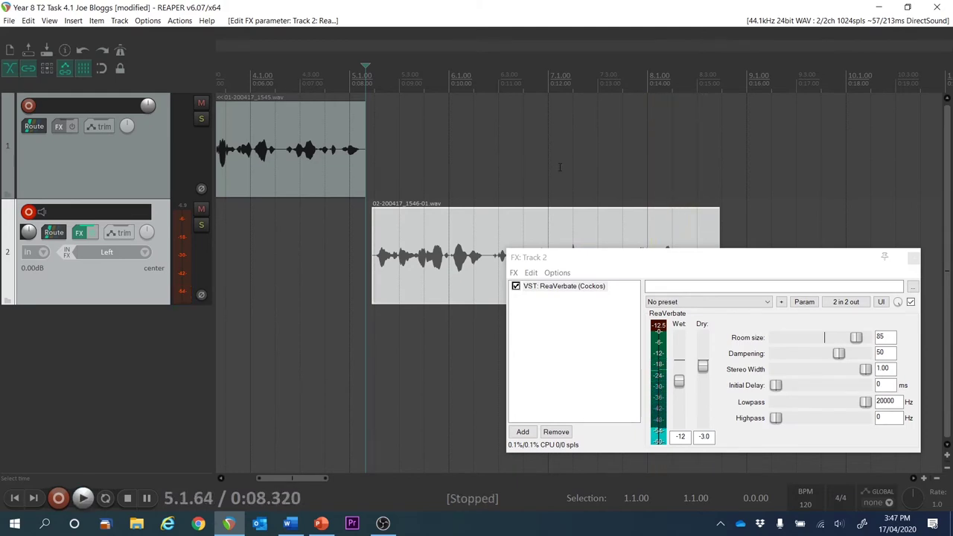
pyautogui.click(913, 257)
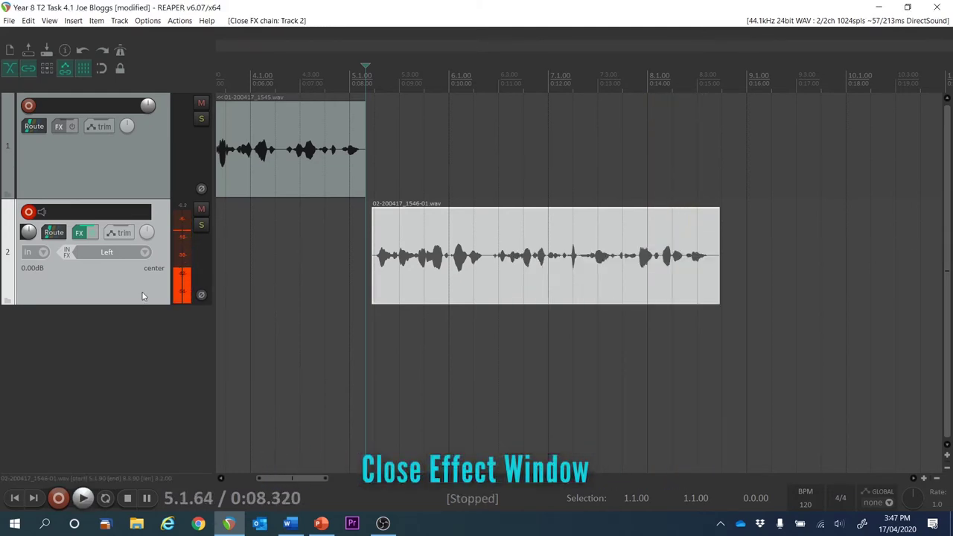
# Set tracks 1 and 2 to random colors.
pyautogui.click(139, 159)
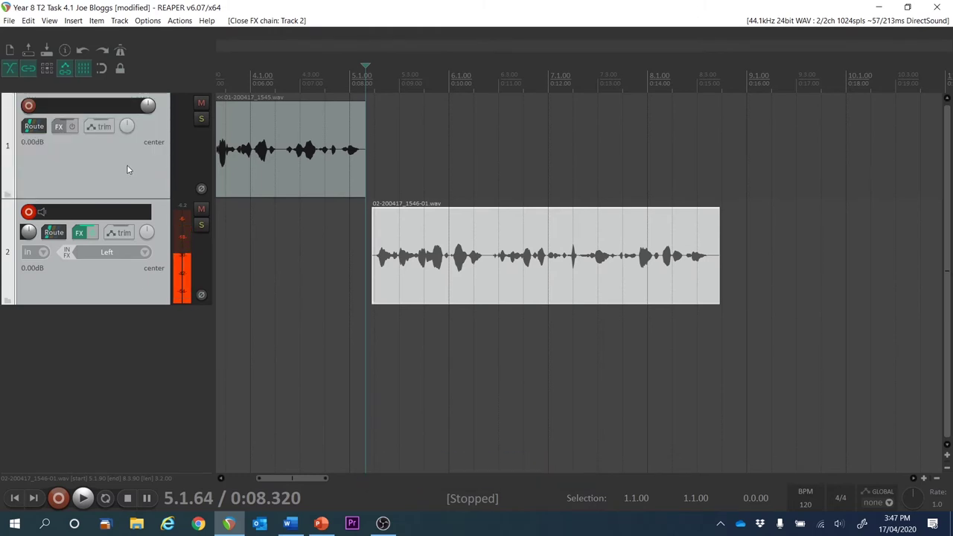
pyautogui.rightClick(127, 169)
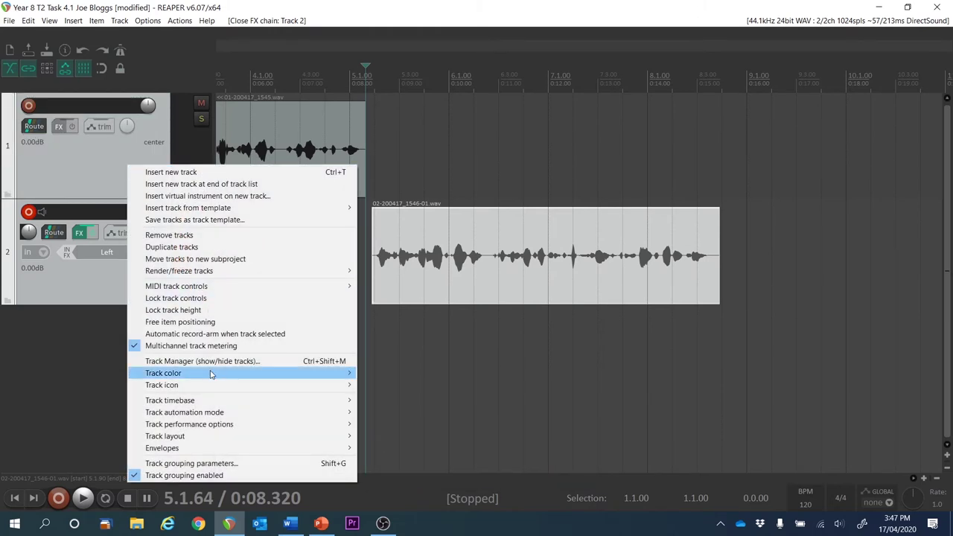
pyautogui.moveTo(212, 372)
pyautogui.click(430, 392)
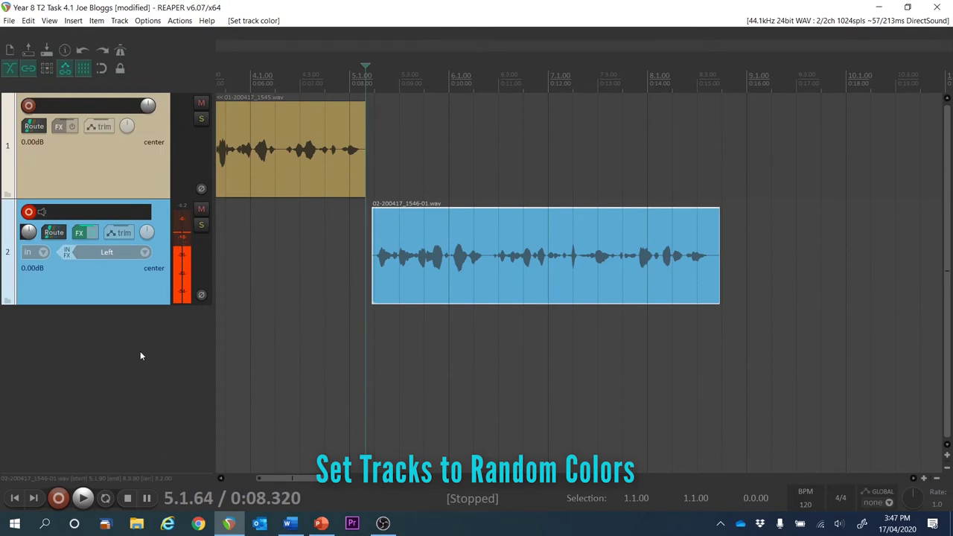
# Arm track 2 again and record another spoken take of about 13 seconds from the end of its existing recording.
pyautogui.hotkey('ctrl', 'z')
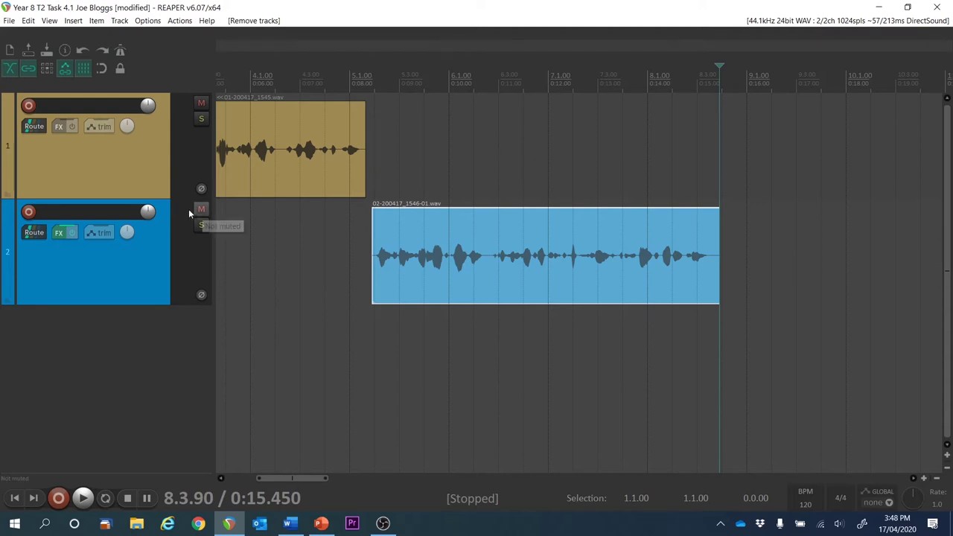
pyautogui.click(29, 213)
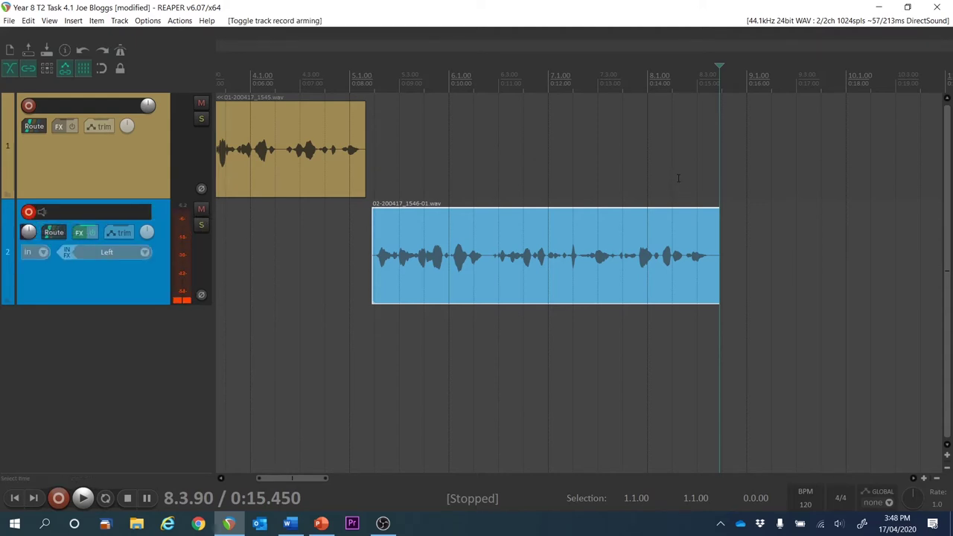
pyautogui.hotkey('ctrl', 'r')
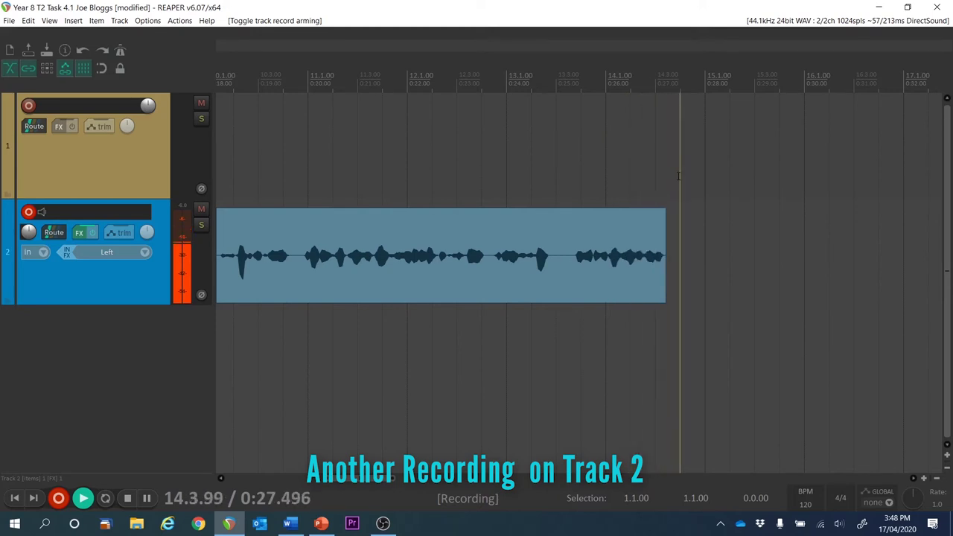
pyautogui.press('space')
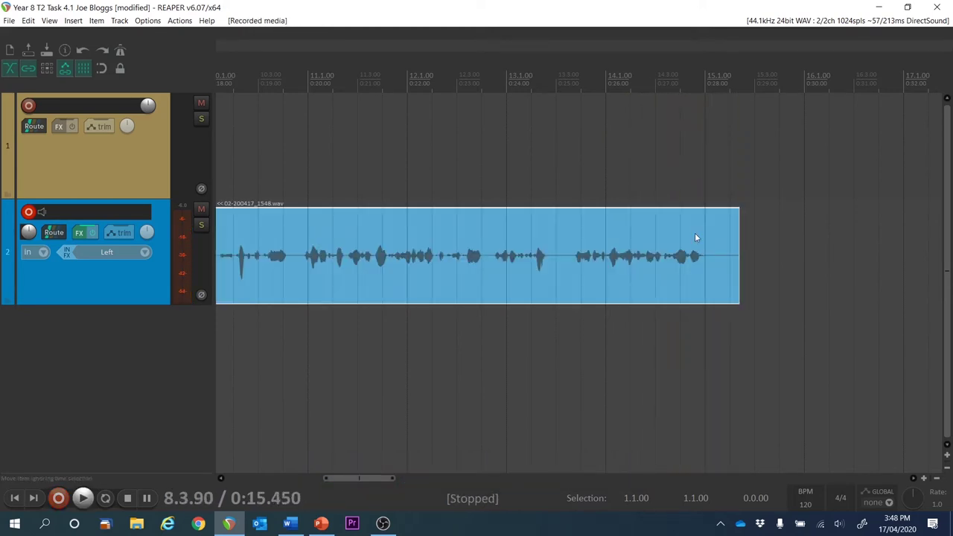
# Trim the silent start of the new take on track 2 and move it against the end of the previous take.
pyautogui.moveTo(383, 478); pyautogui.dragTo(347, 476)
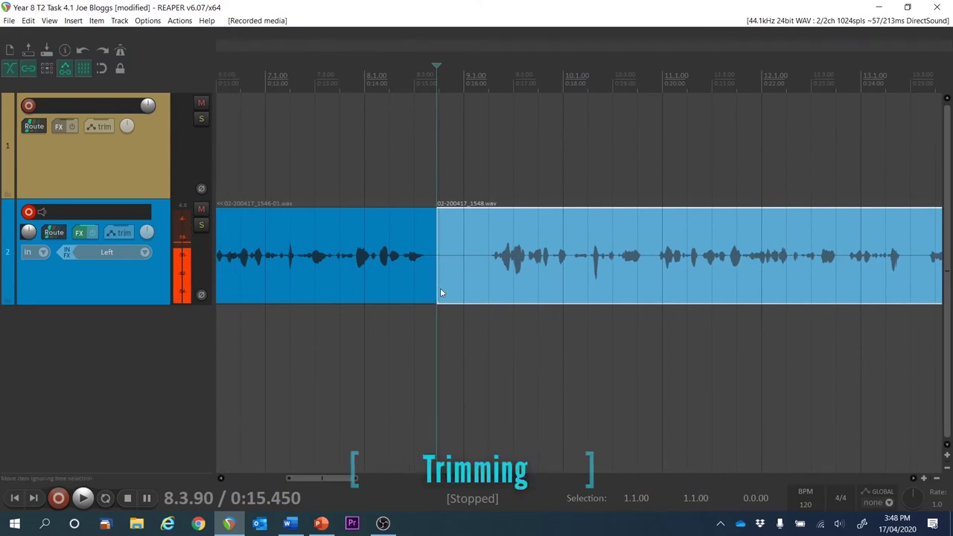
pyautogui.moveTo(438, 288); pyautogui.dragTo(480, 288)
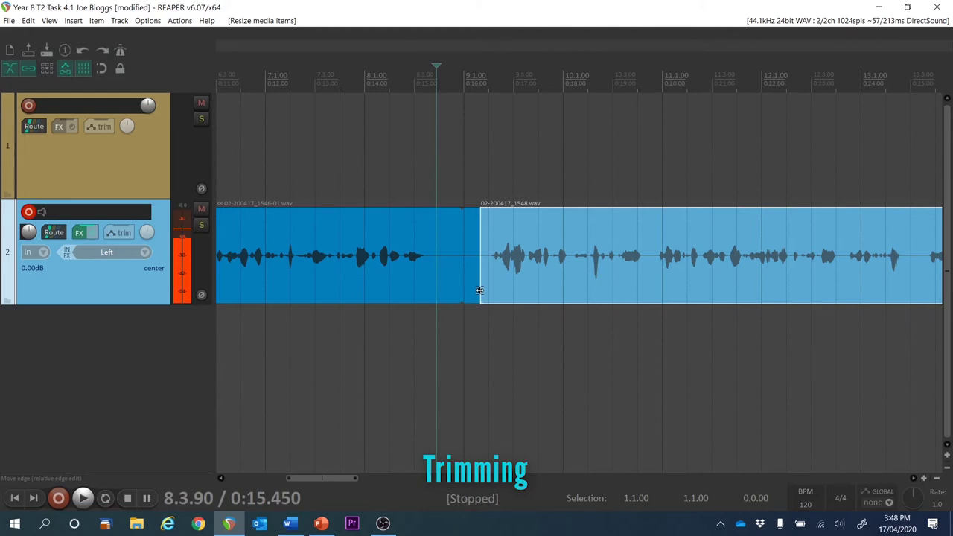
pyautogui.hotkey('ctrl', 'z')
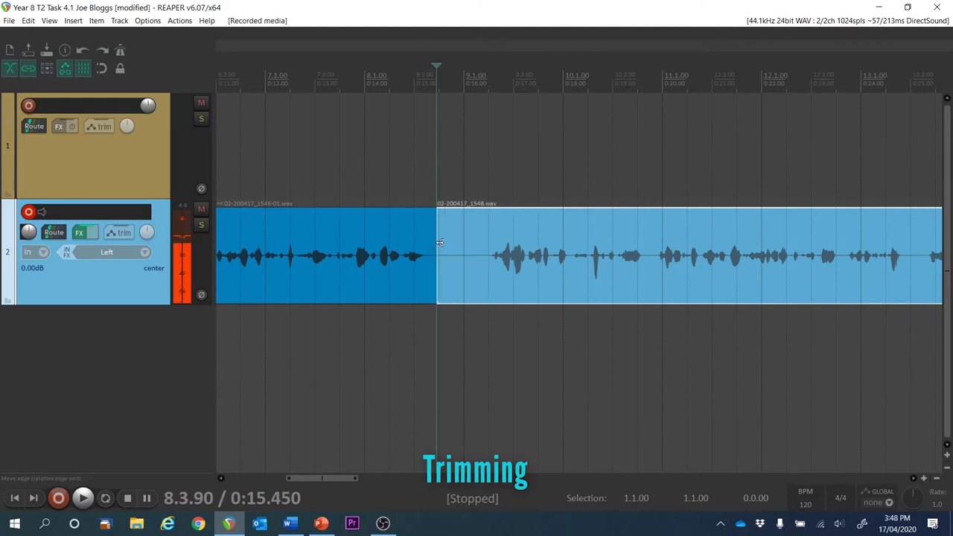
pyautogui.moveTo(440, 228); pyautogui.dragTo(488, 228)
pyautogui.moveTo(566, 257); pyautogui.dragTo(514, 257)
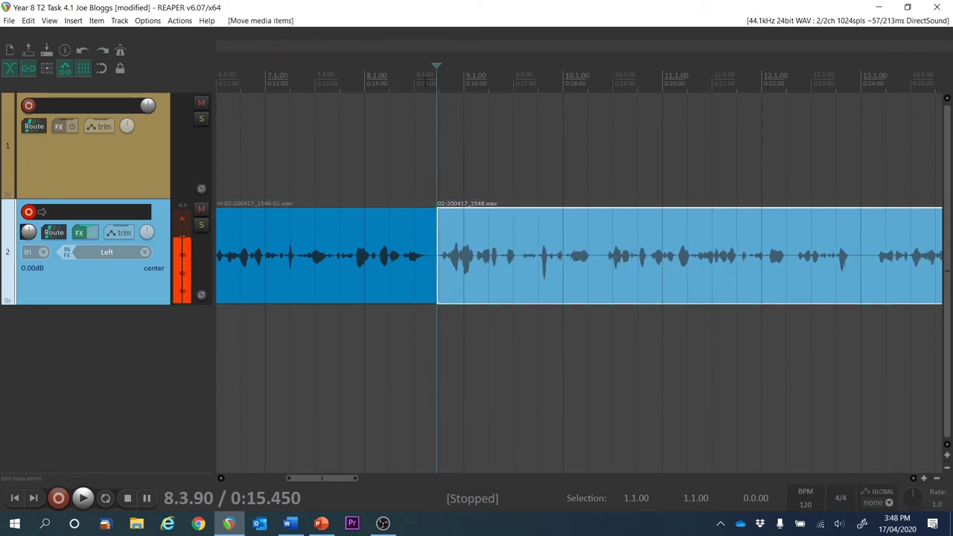
# Play across the two track 2 takes and switch the track's effects off and back on to compare.
pyautogui.press('space')
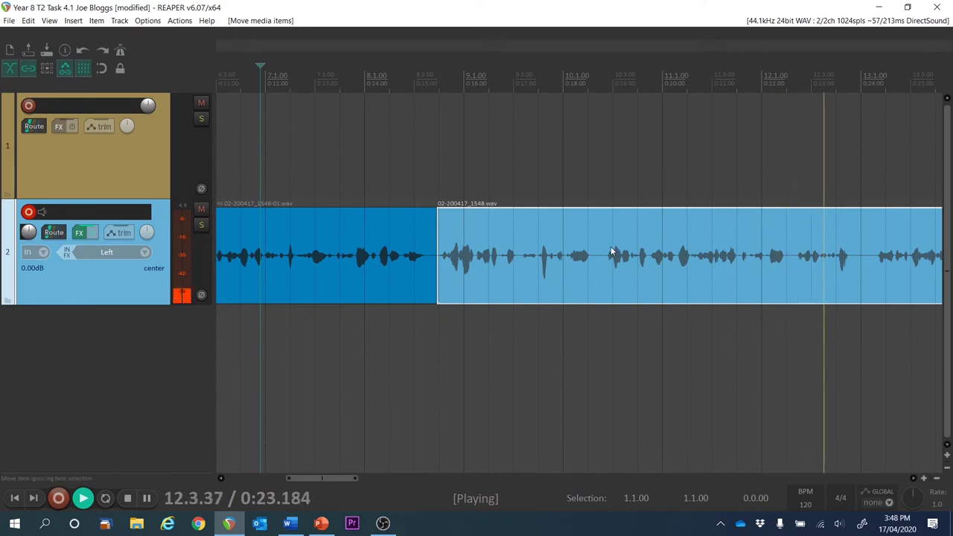
pyautogui.click(93, 233)
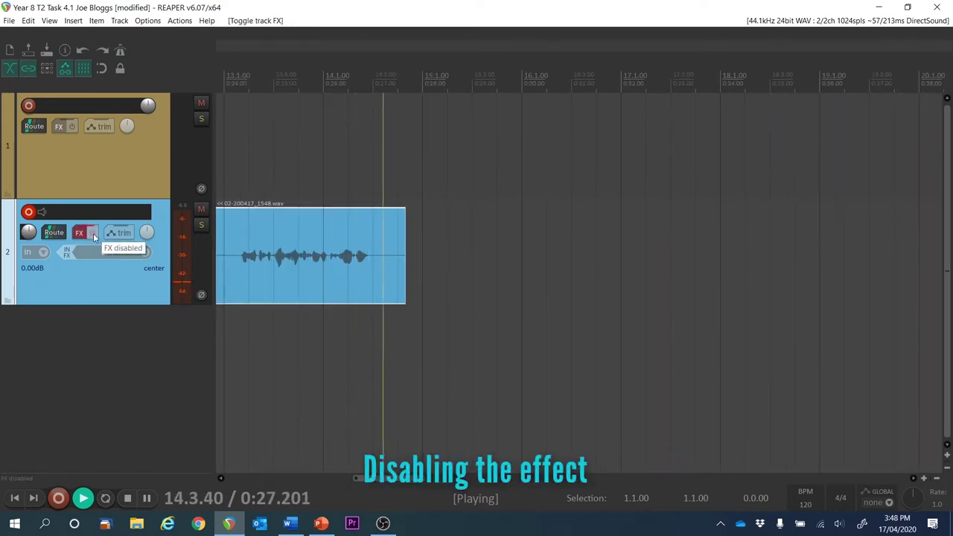
pyautogui.press('space')
pyautogui.click(94, 234)
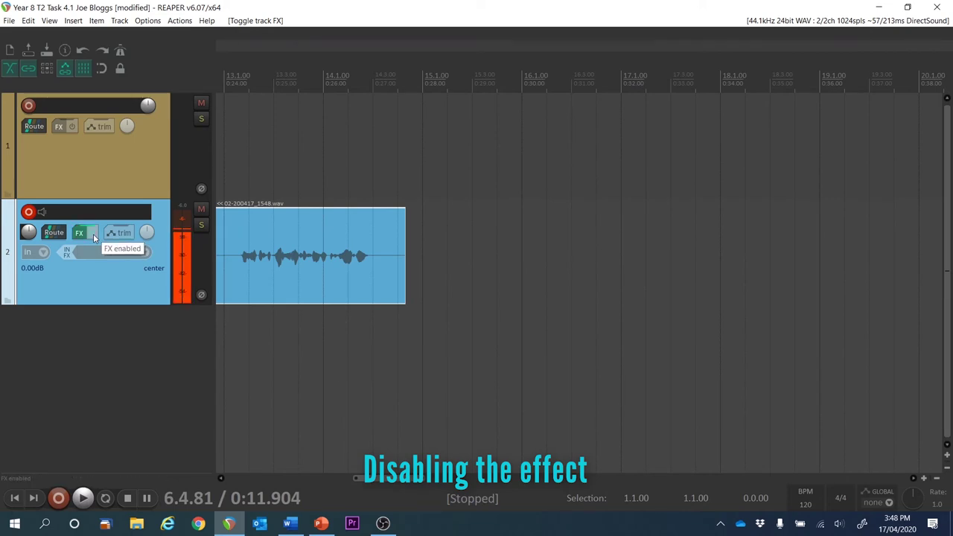
# Try moving the track 1 recording onto track 2 to hear it with reverb, and undo the move.
pyautogui.moveTo(365, 478); pyautogui.dragTo(257, 477)
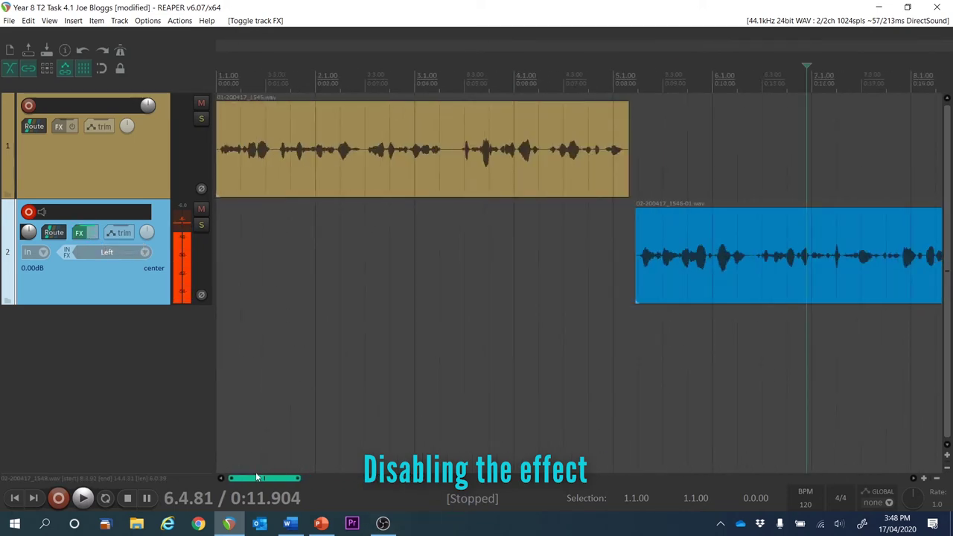
pyautogui.moveTo(262, 149); pyautogui.dragTo(262, 226)
pyautogui.press('space')
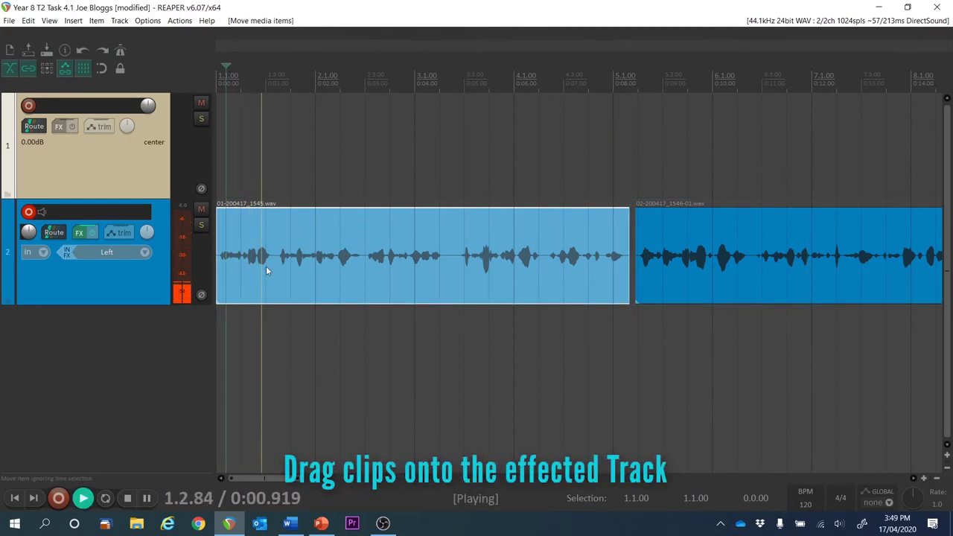
pyautogui.press('space')
pyautogui.hotkey('ctrl', 'z')
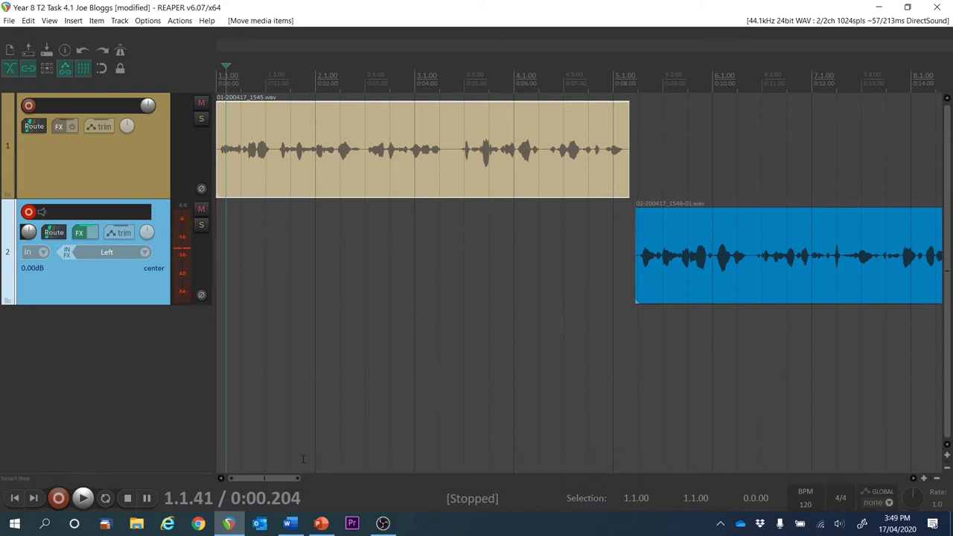
# Check the ReaVerbate settings on track 2 and close the effect window.
pyautogui.click(86, 236)
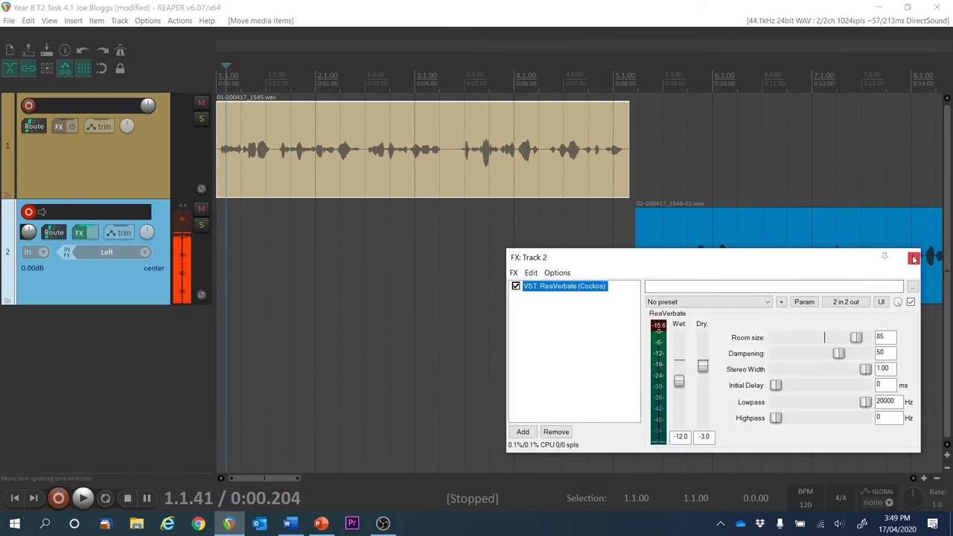
pyautogui.click(914, 259)
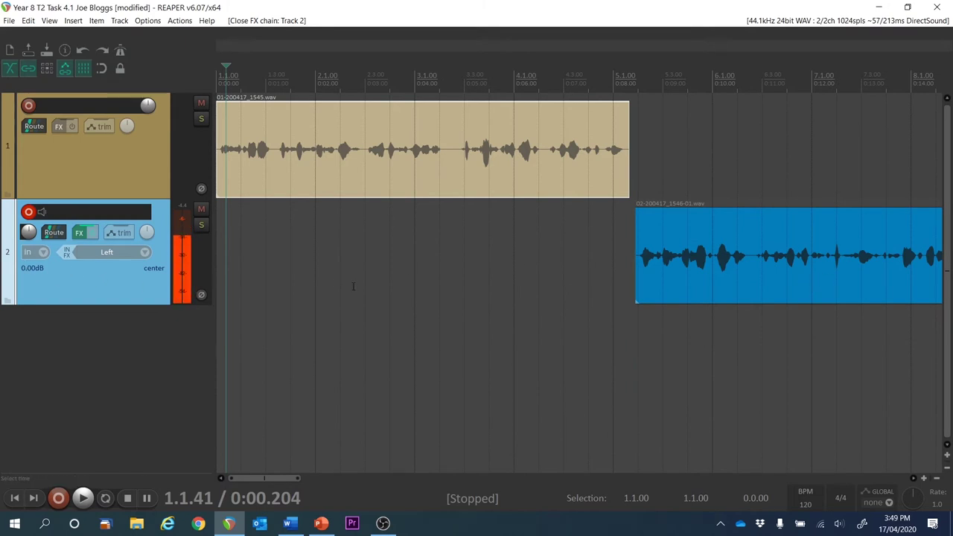
# Trim the silence from the end of the last take on track 2 and place the playhead at its new end.
pyautogui.press(']')
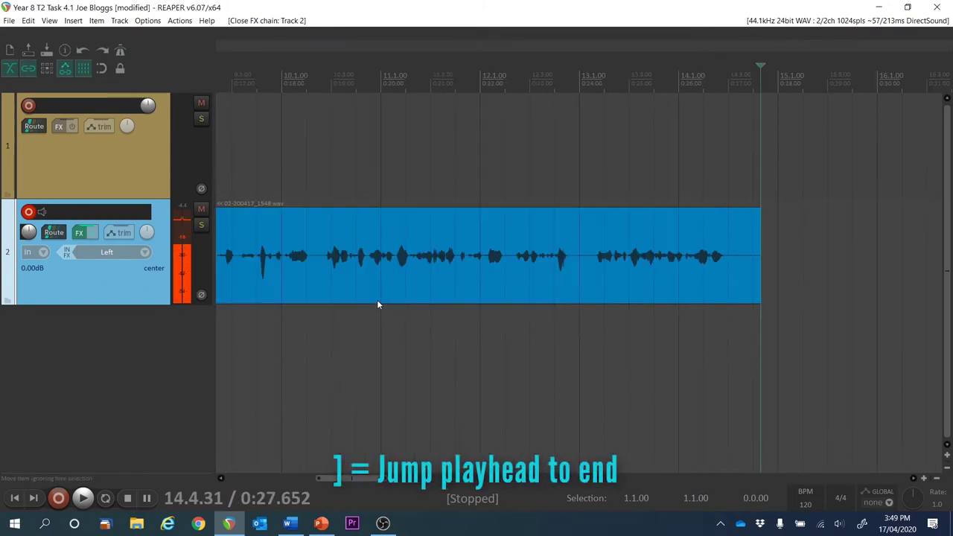
pyautogui.moveTo(758, 273); pyautogui.dragTo(731, 274)
pyautogui.click(635, 128)
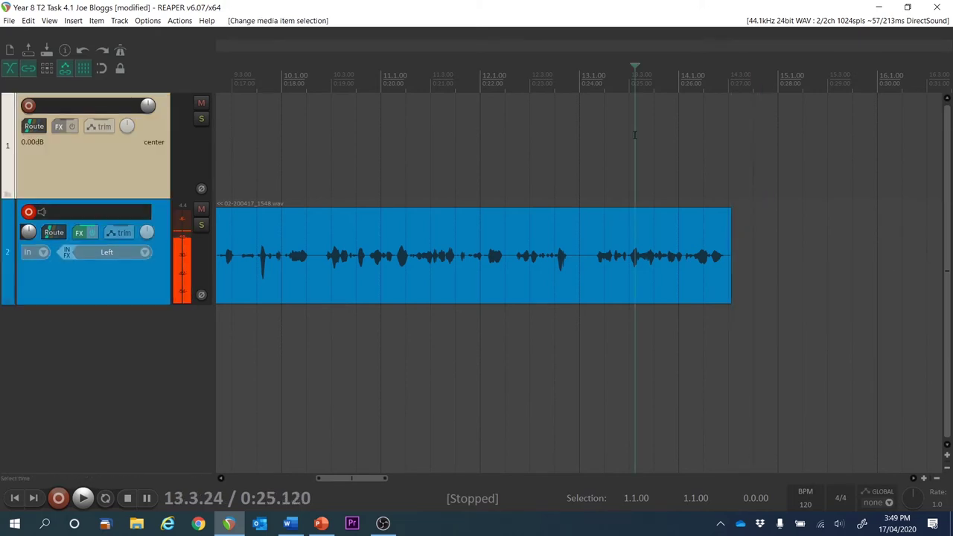
pyautogui.press('End')
# Add a third track, arm it in place of track 2, and record a spoken take on it from 0:27.
pyautogui.doubleClick(92, 376)
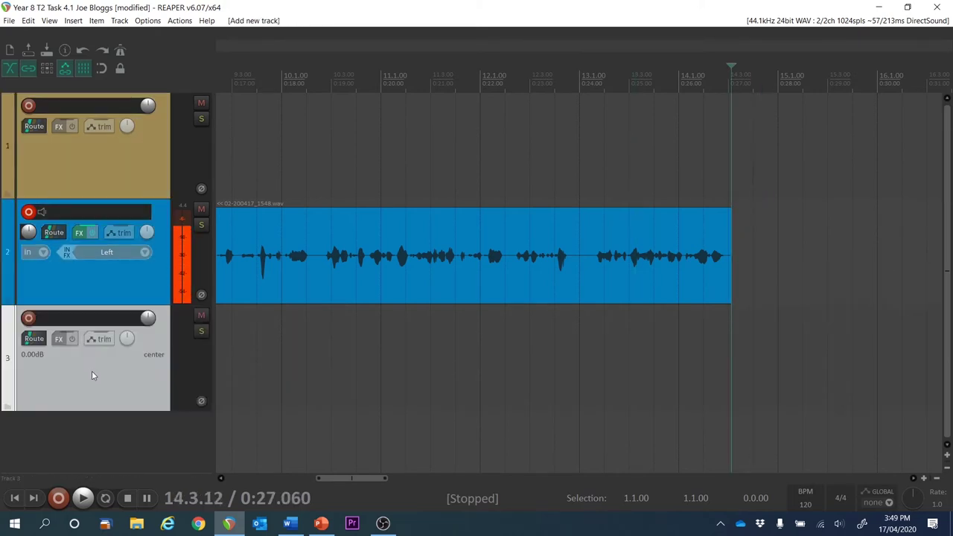
pyautogui.click(28, 318)
pyautogui.click(28, 213)
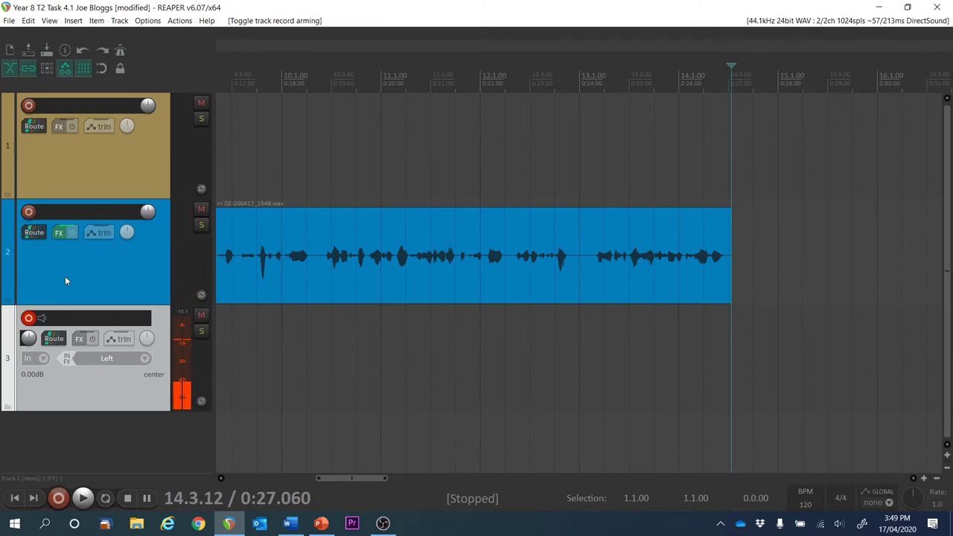
pyautogui.hotkey('ctrl', 'r')
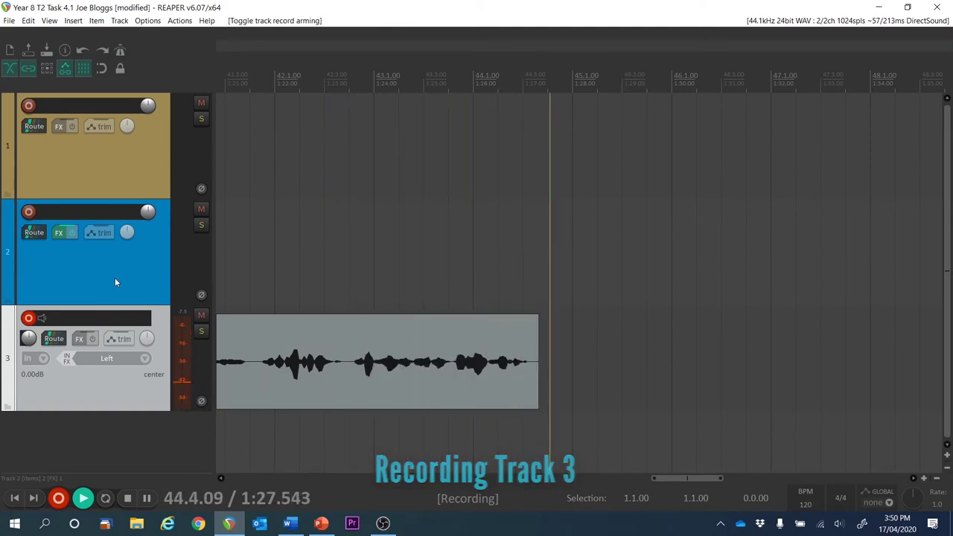
pyautogui.press('space')
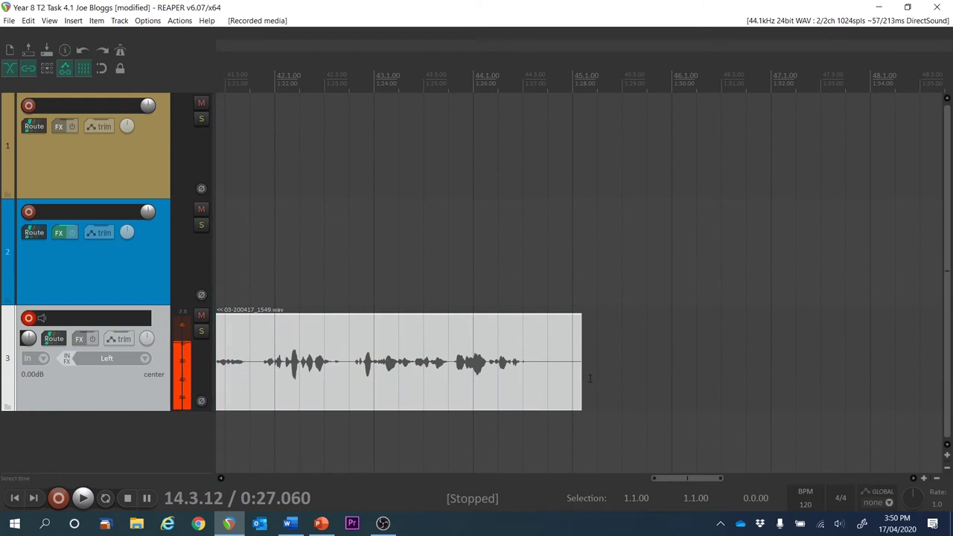
# Trim the silence from both ends of the track 3 take, move it just after the track 2 audio and add a marker there.
pyautogui.moveTo(580, 374); pyautogui.dragTo(532, 375)
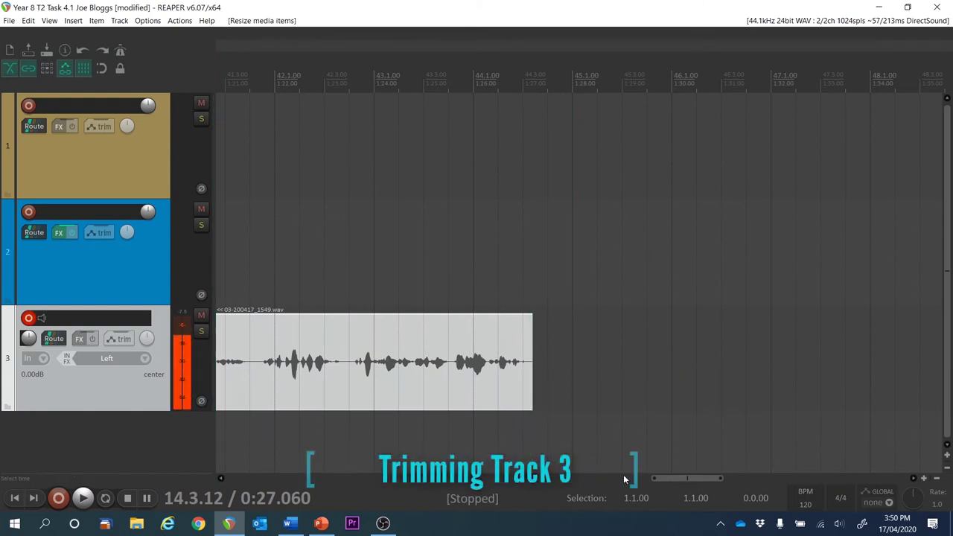
pyautogui.moveTo(675, 483); pyautogui.dragTo(373, 506)
pyautogui.moveTo(400, 391); pyautogui.dragTo(442, 388)
pyautogui.moveTo(536, 379); pyautogui.dragTo(498, 378)
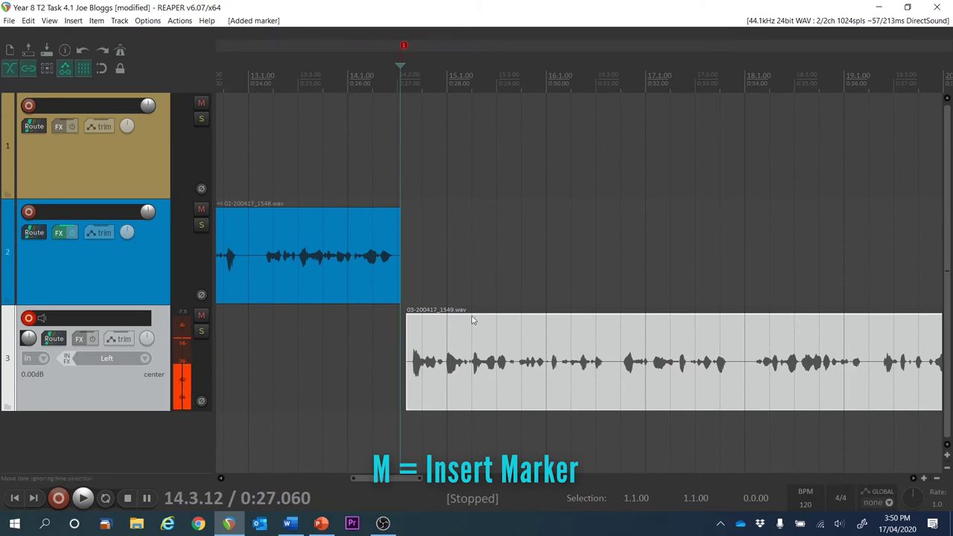
# Play the track 3 take from the marker and split it in the pause at about 0:39.
pyautogui.press('space')
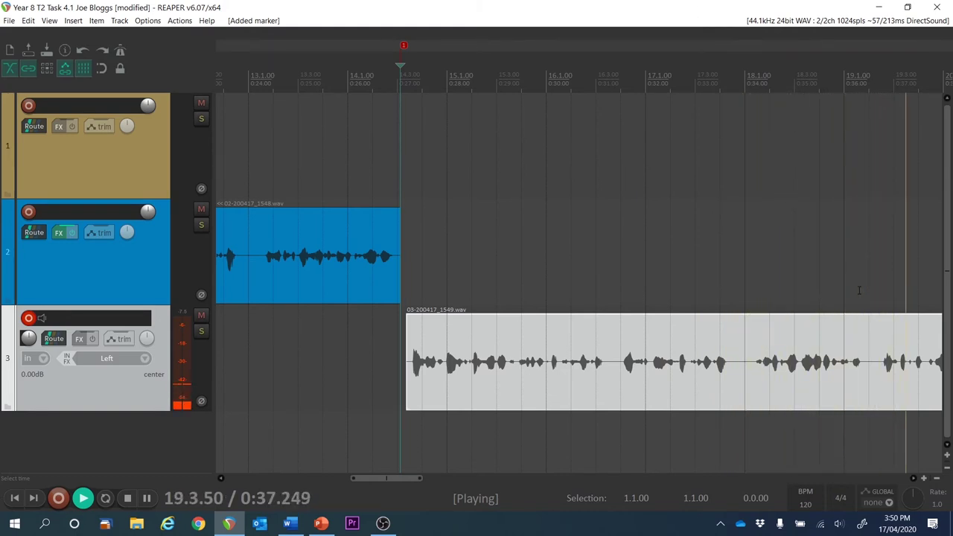
pyautogui.press('space')
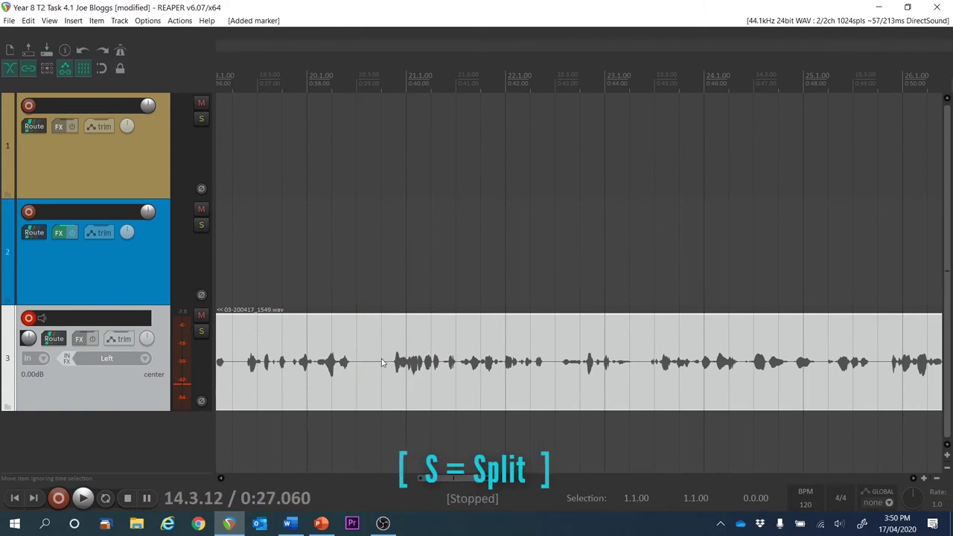
pyautogui.click(372, 325)
pyautogui.press('s')
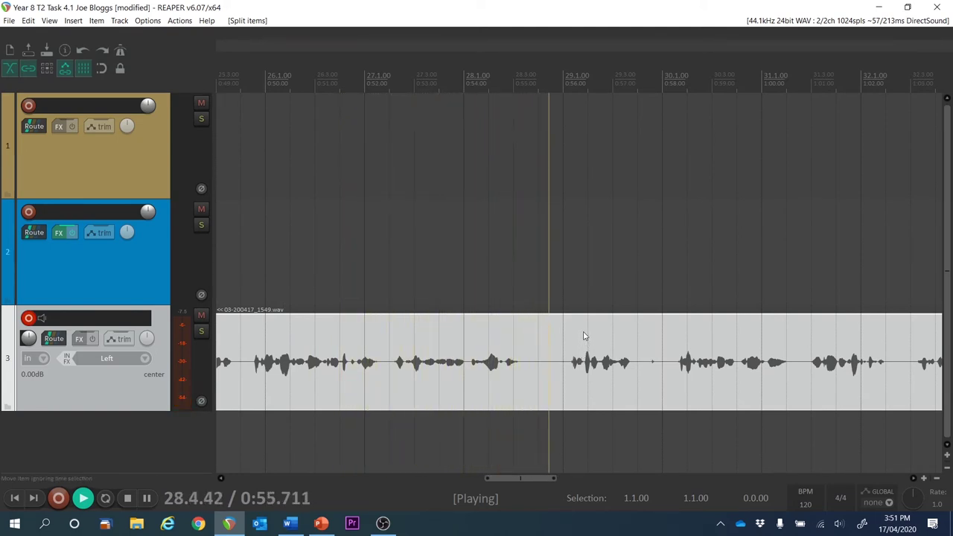
# Split the track 3 take in the pause at 0:57.720 and trim the start of the following section to 0:58.150.
pyautogui.press('space')
pyautogui.click(649, 368)
pyautogui.press('s')
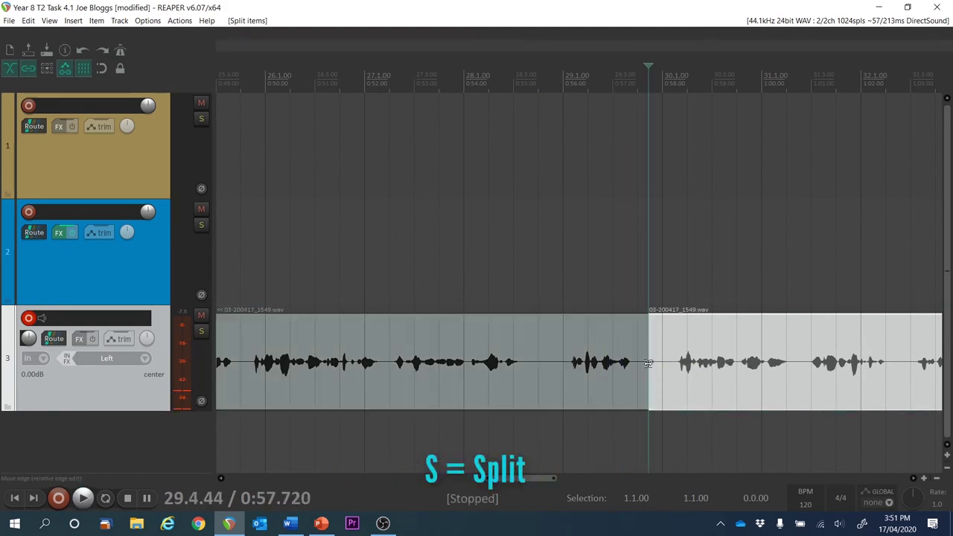
pyautogui.moveTo(651, 364); pyautogui.dragTo(669, 365)
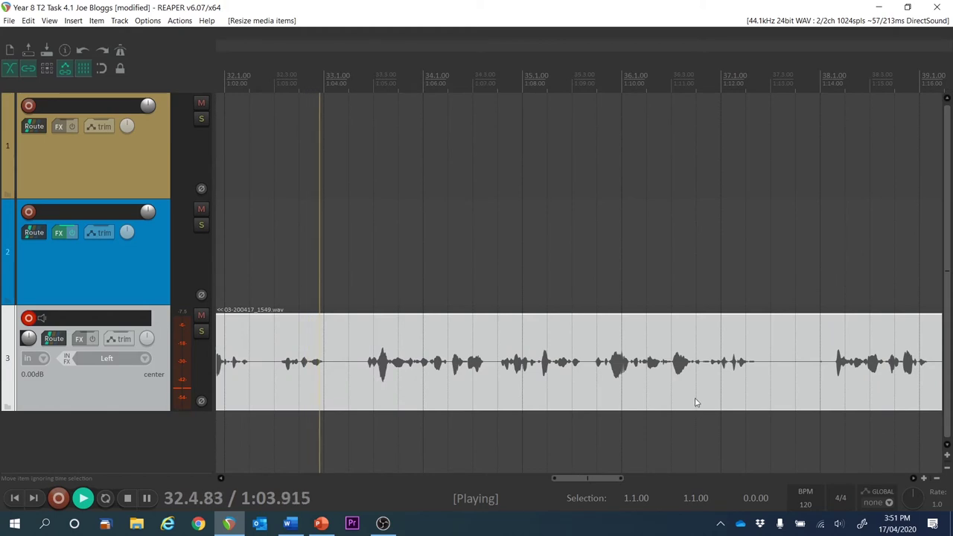
# Split the track 3 take in the pause at 1:04.430 and trim the end of the preceding section to about 1:04.190.
pyautogui.press('space')
pyautogui.click(345, 364)
pyautogui.press('s')
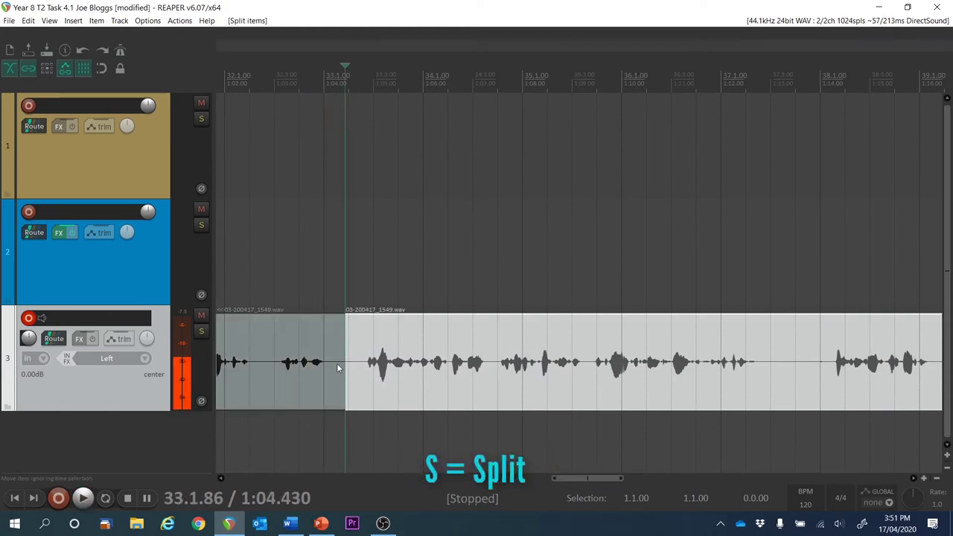
pyautogui.moveTo(334, 365)
pyautogui.mouseDown()
pyautogui.moveTo(268, 370)
pyautogui.moveTo(335, 370)
pyautogui.mouseUp()
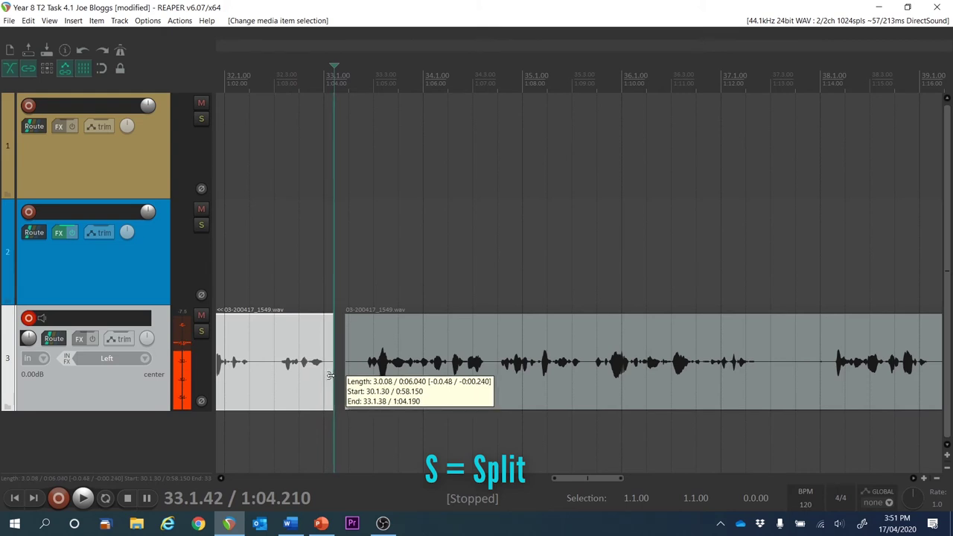
# Split the track 3 take at about 1:13, shorten the pause by moving the following section earlier, and play across the join.
pyautogui.press('space')
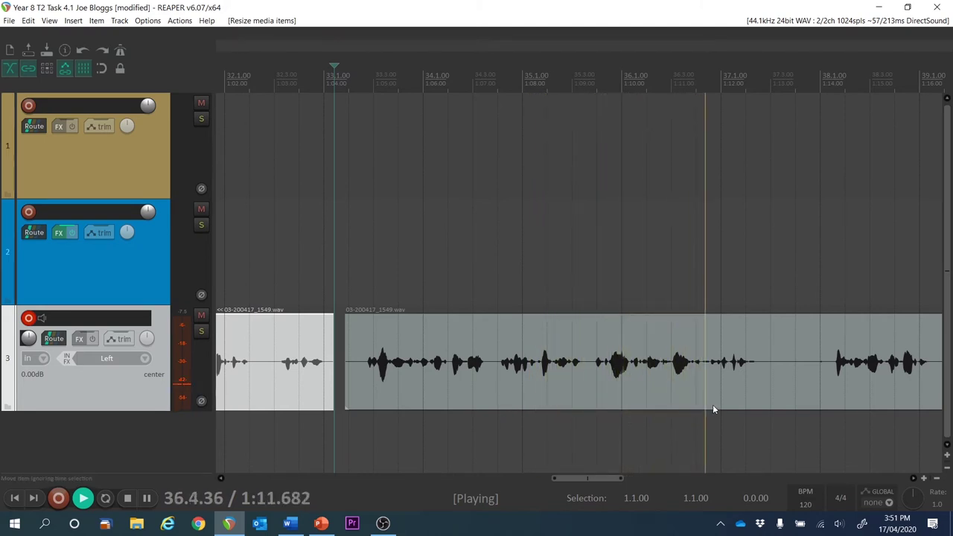
pyautogui.press('space')
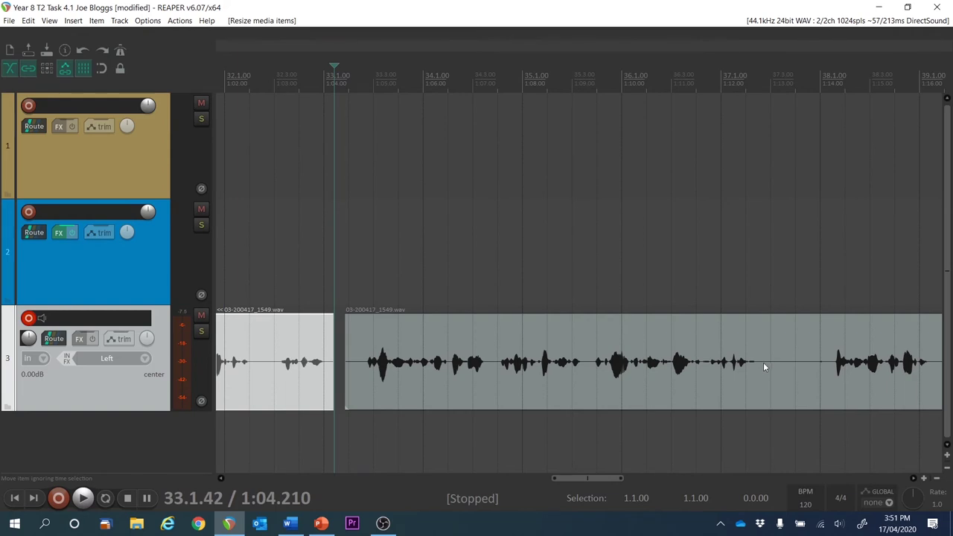
pyautogui.click(768, 365)
pyautogui.press('s')
pyautogui.moveTo(779, 372)
pyautogui.mouseDown()
pyautogui.moveTo(830, 367)
pyautogui.moveTo(775, 365)
pyautogui.mouseUp()
pyautogui.press('space')
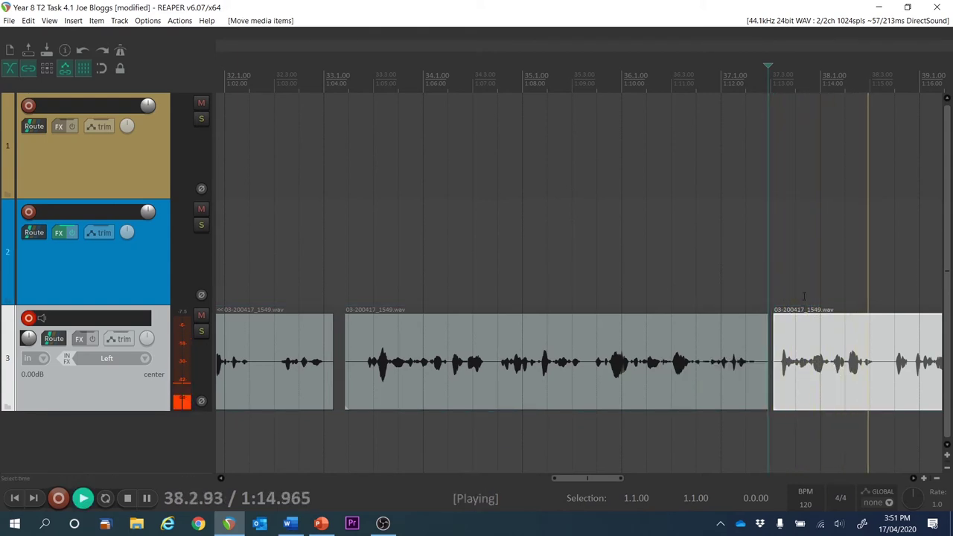
pyautogui.press('space')
# Split the track 3 audio on both sides of the spoken mistake just after 1:15 and delete that piece.
pyautogui.click(223, 259)
pyautogui.press('space')
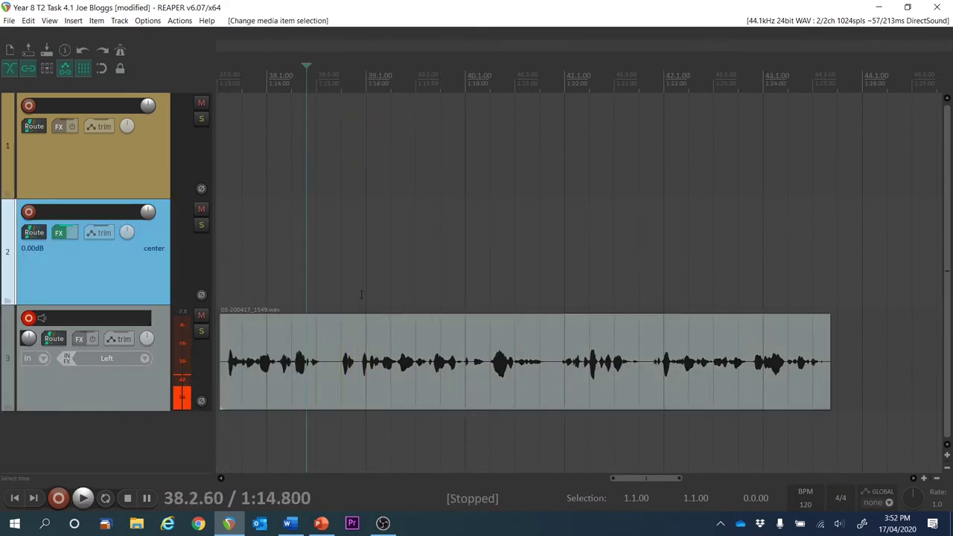
pyautogui.press('s')
pyautogui.click(327, 290)
pyautogui.press('s')
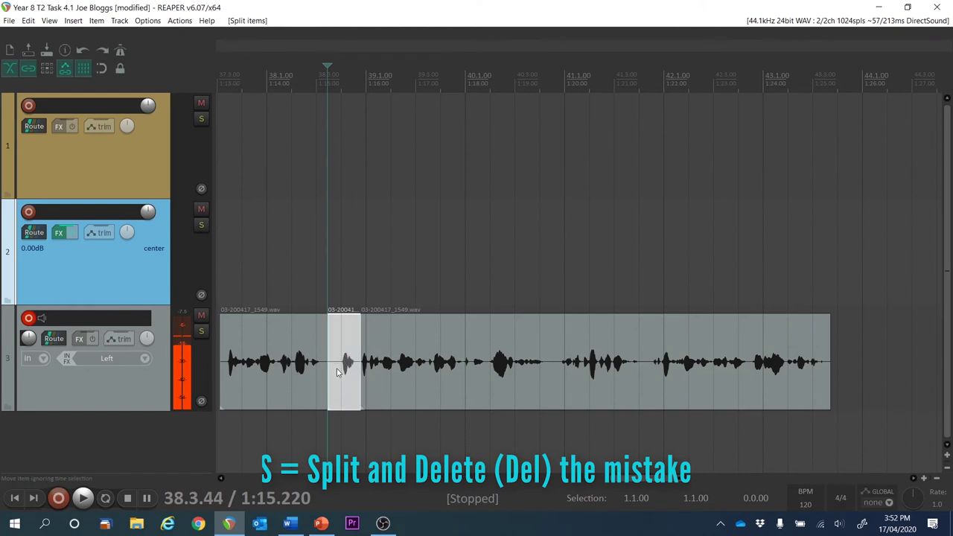
pyautogui.click(343, 361)
pyautogui.press('Delete')
# Move the last track 3 section earlier to close the gap left by the deletion and play across the join.
pyautogui.moveTo(415, 358); pyautogui.dragTo(387, 356)
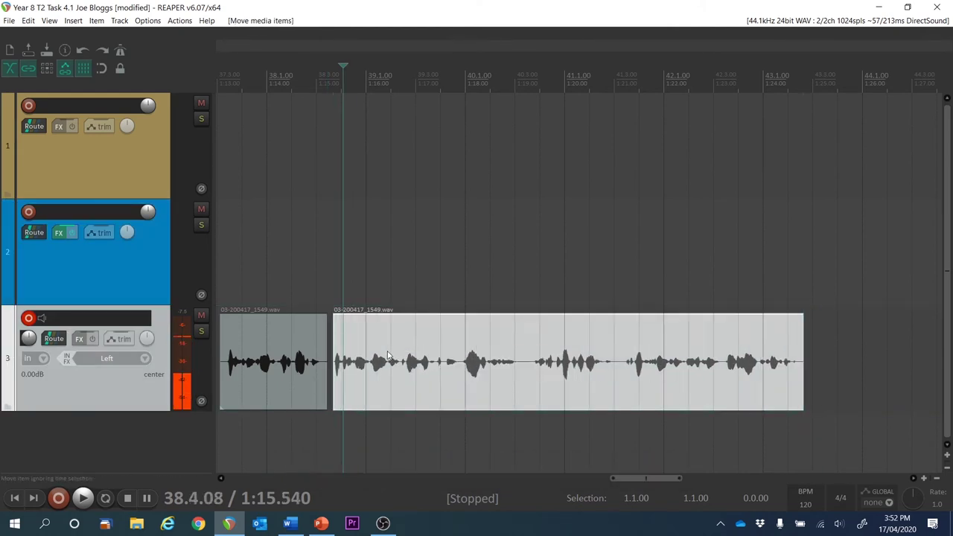
pyautogui.click(296, 278)
pyautogui.press('space')
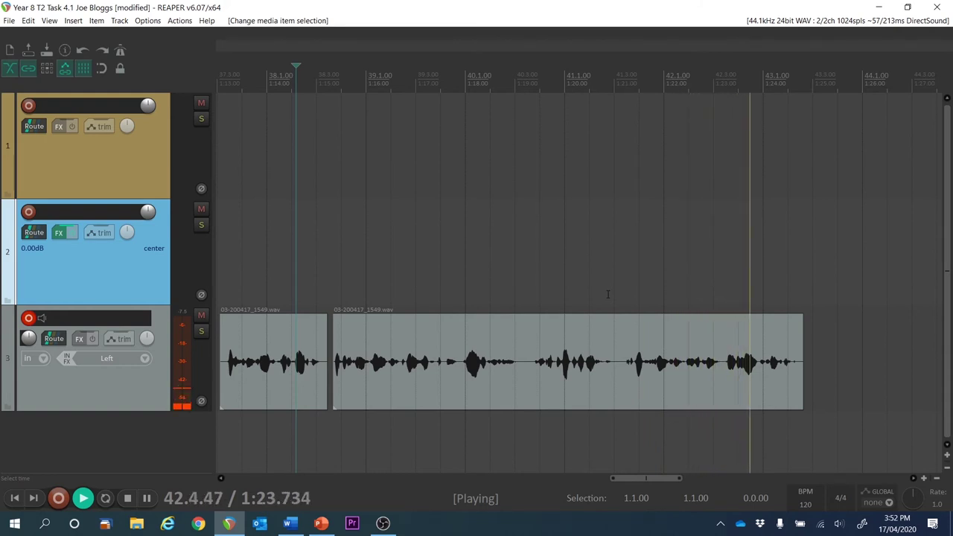
pyautogui.press('space')
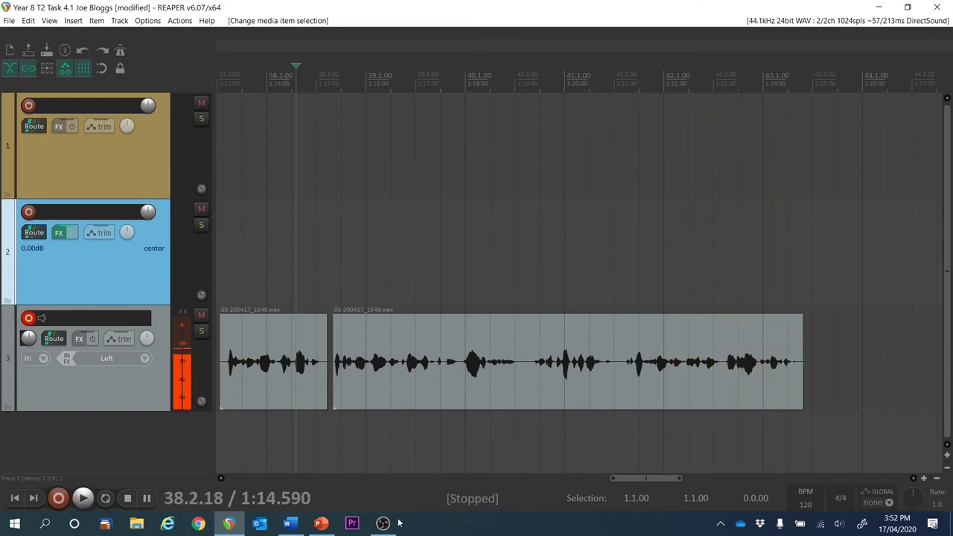
# Save the project and set track 3 to a random color.
pyautogui.moveTo(643, 478); pyautogui.dragTo(384, 491)
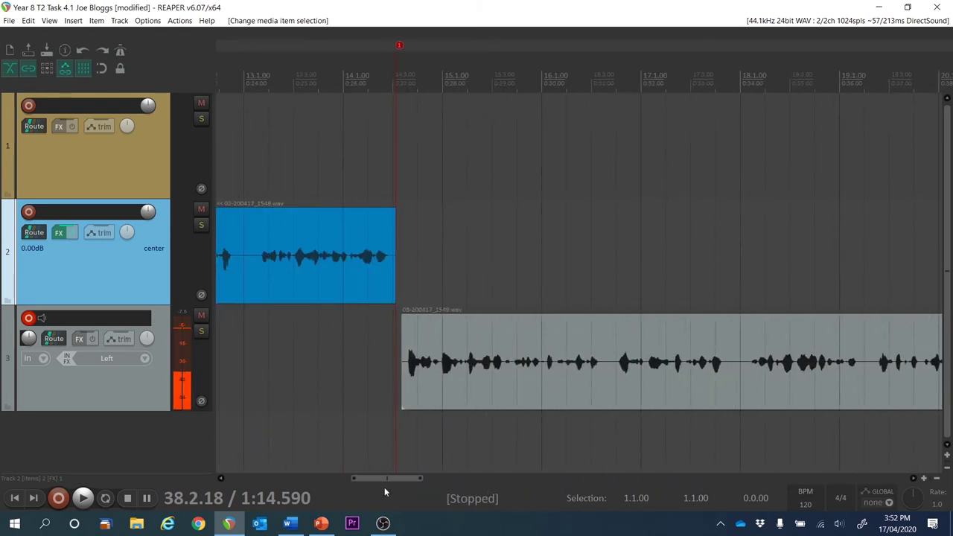
pyautogui.hotkey('ctrl', 's')
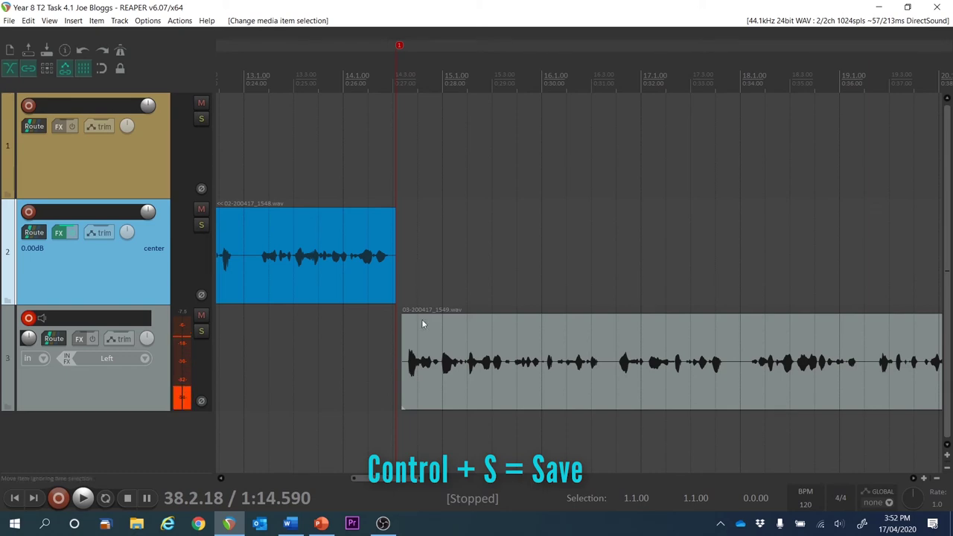
pyautogui.click(126, 390)
pyautogui.rightClick(109, 397)
pyautogui.moveTo(298, 288)
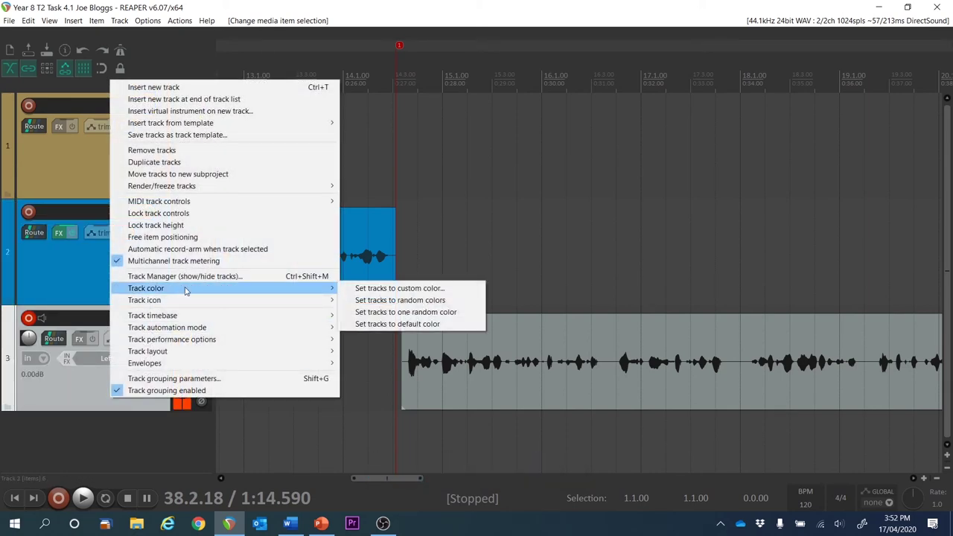
pyautogui.click(412, 302)
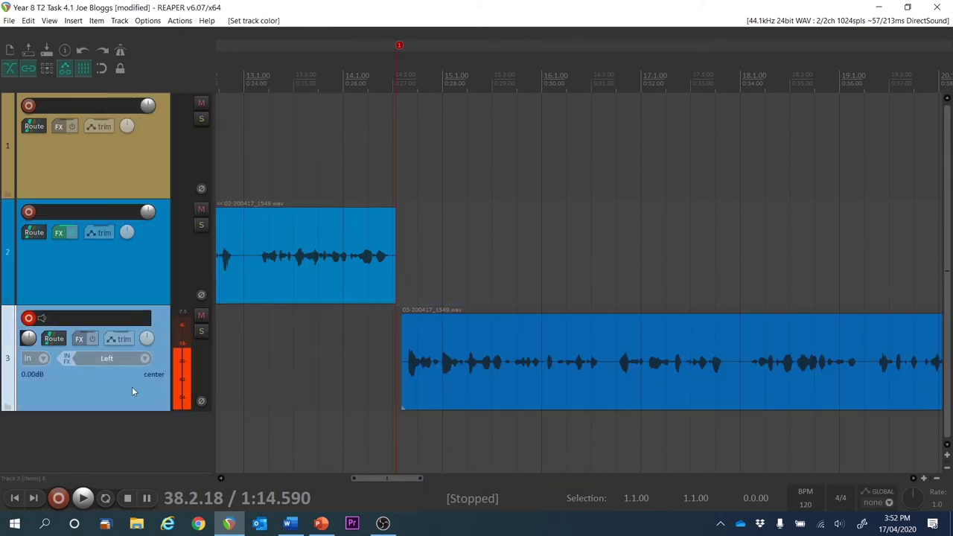
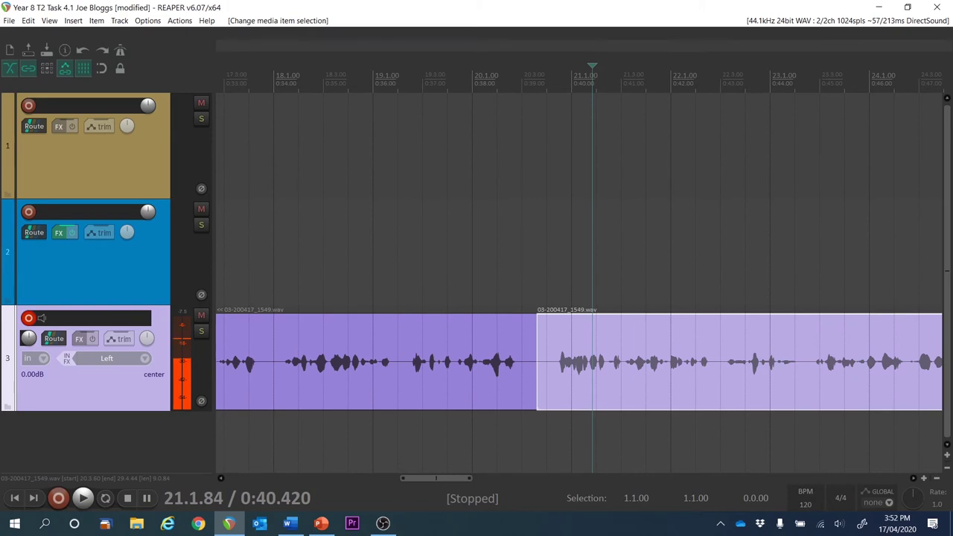
# Add the ReaVerbate effect to the selected track 3 section's own take FX chain, filtering the plugins by "verb".
pyautogui.rightClick(612, 364)
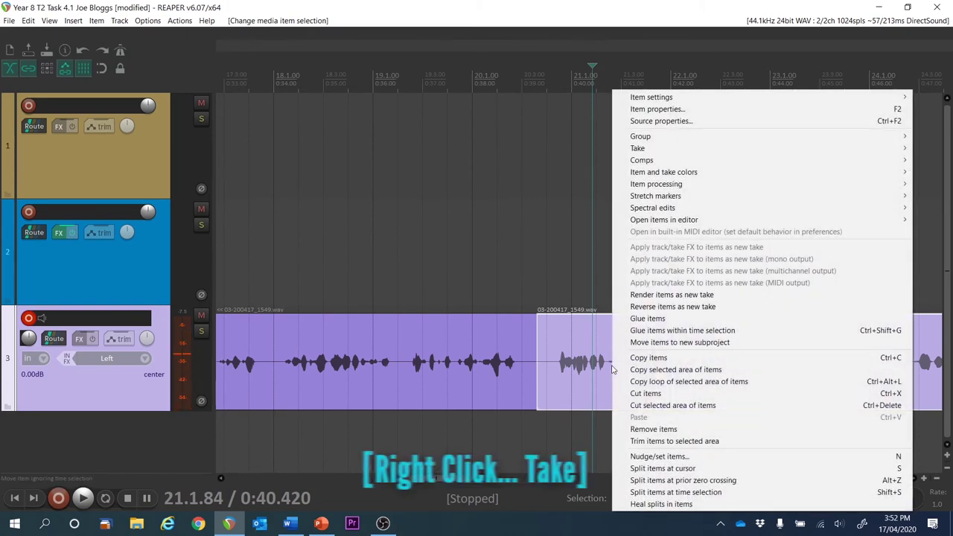
pyautogui.moveTo(668, 149)
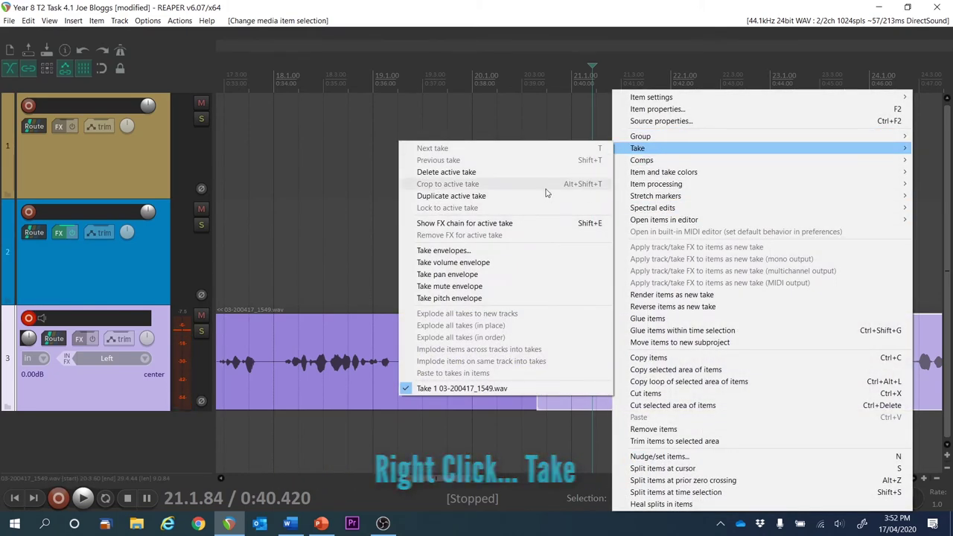
pyautogui.click(526, 223)
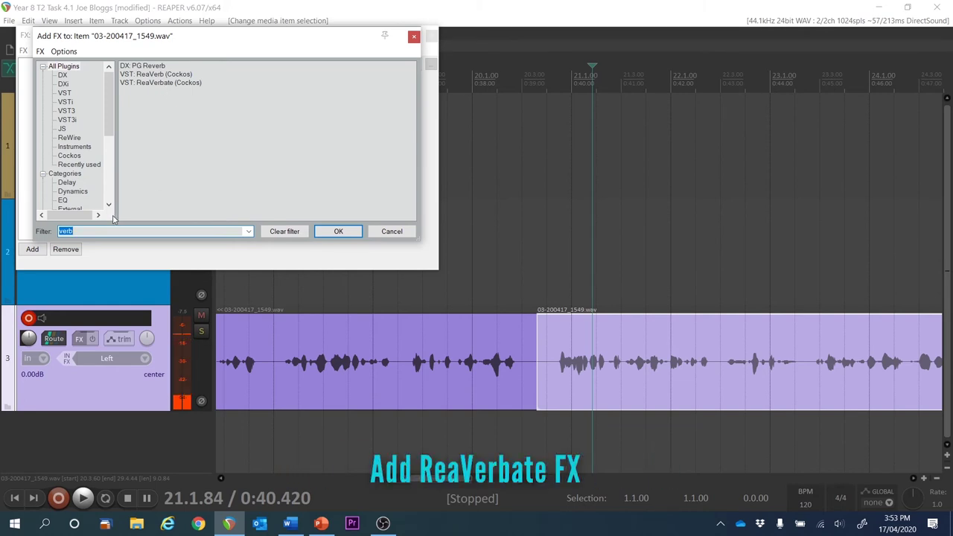
pyautogui.click(282, 232)
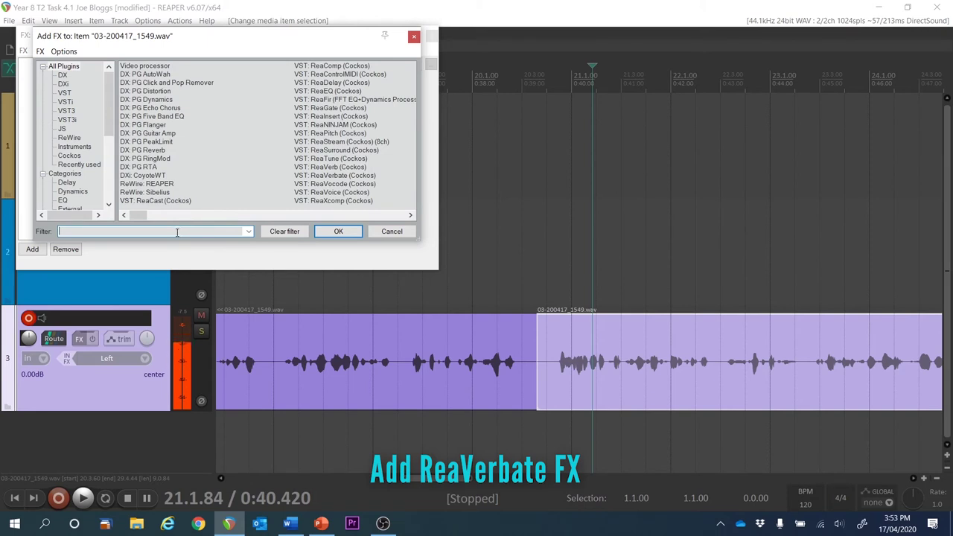
pyautogui.write('verb')
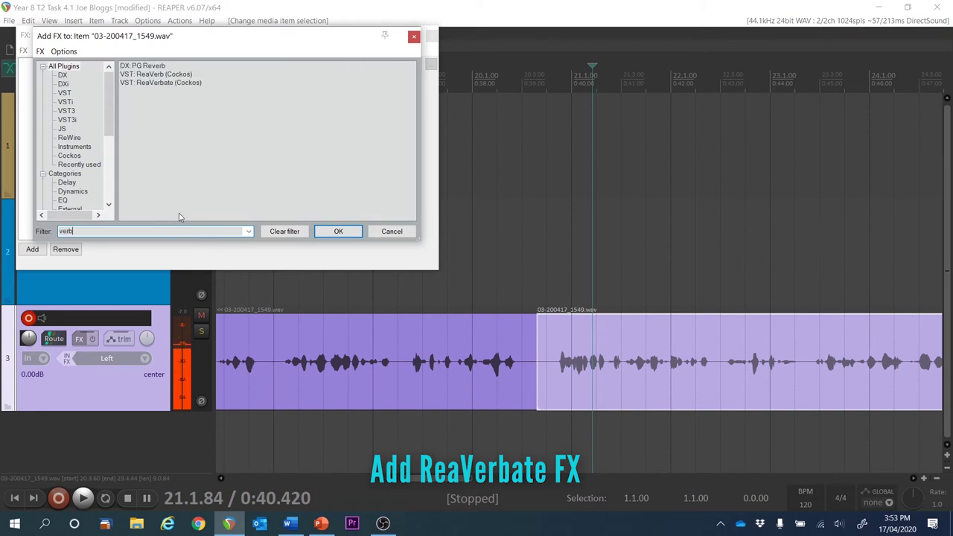
pyautogui.doubleClick(188, 84)
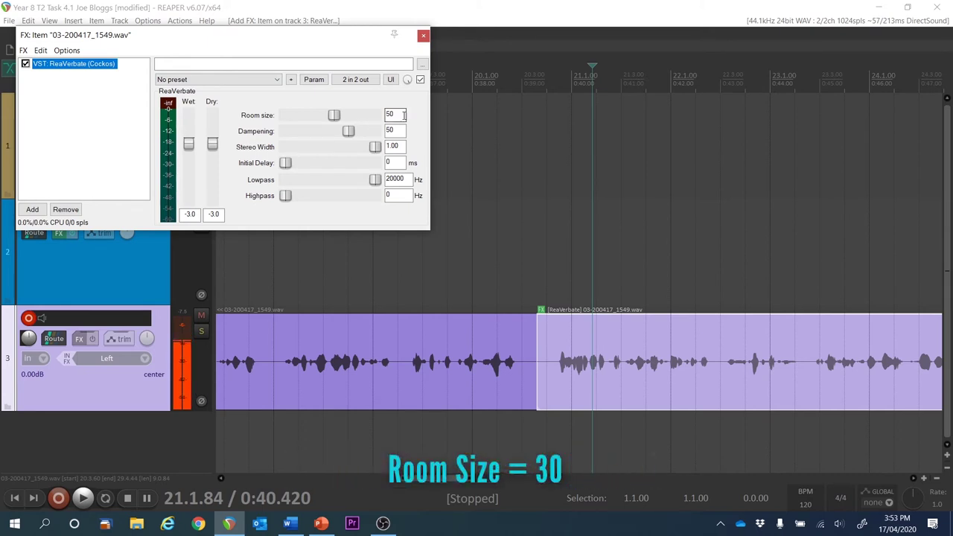
# Set the ReaVerbate room size to 30 and wet level to -6 dB, and place the playhead near the section's start.
pyautogui.press('Tab')
pyautogui.write('3')
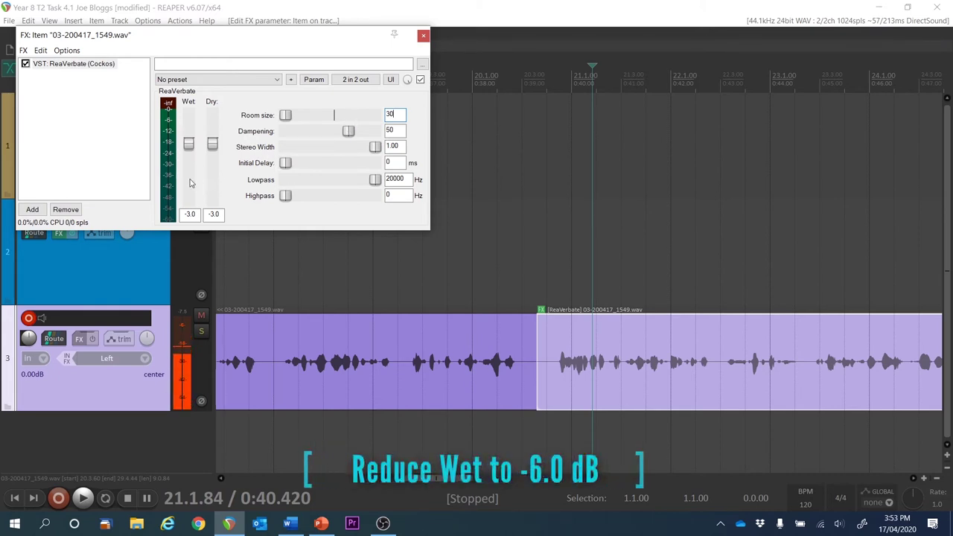
pyautogui.moveTo(196, 215); pyautogui.dragTo(167, 216)
pyautogui.write('-6')
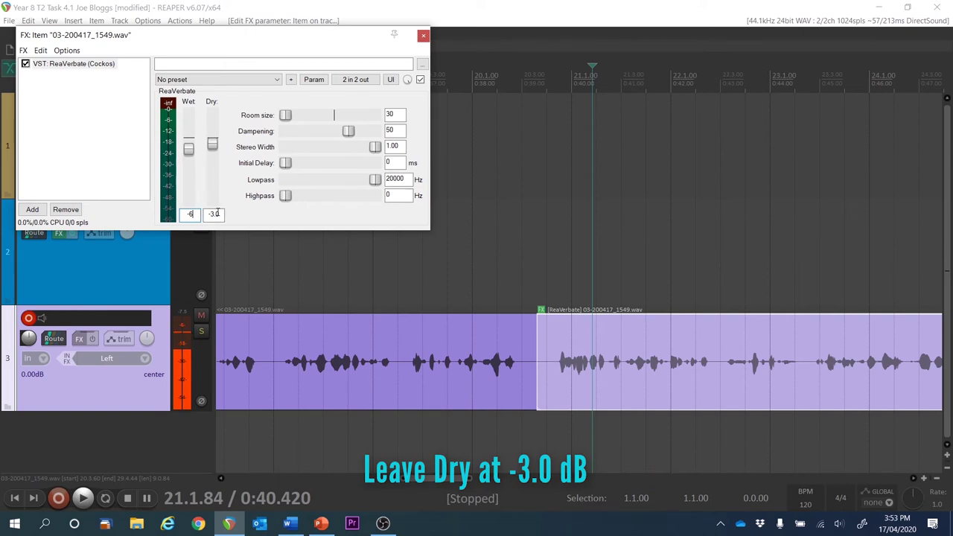
pyautogui.click(549, 83)
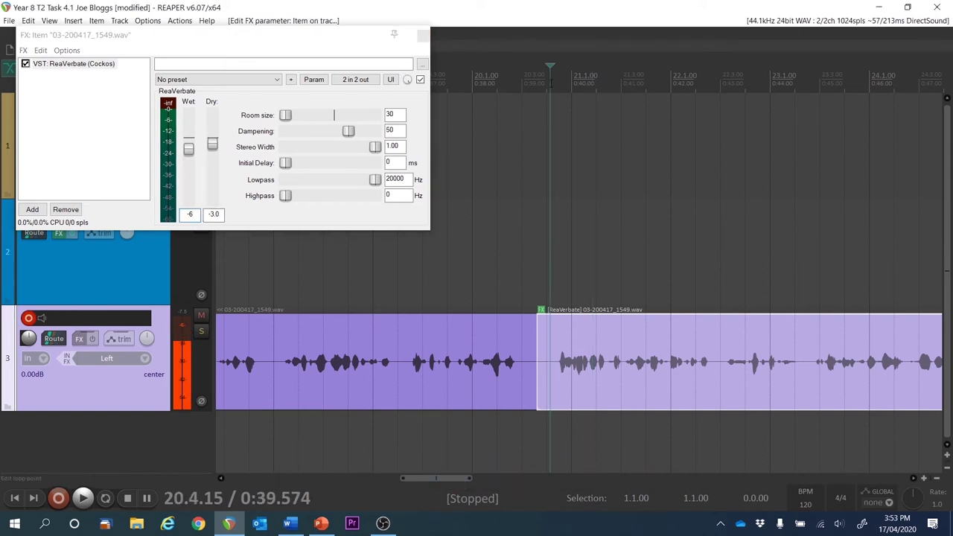
# Play the reverberated track 3 section, trim off its unwanted end and move the following section earlier to sit just after it.
pyautogui.press('space')
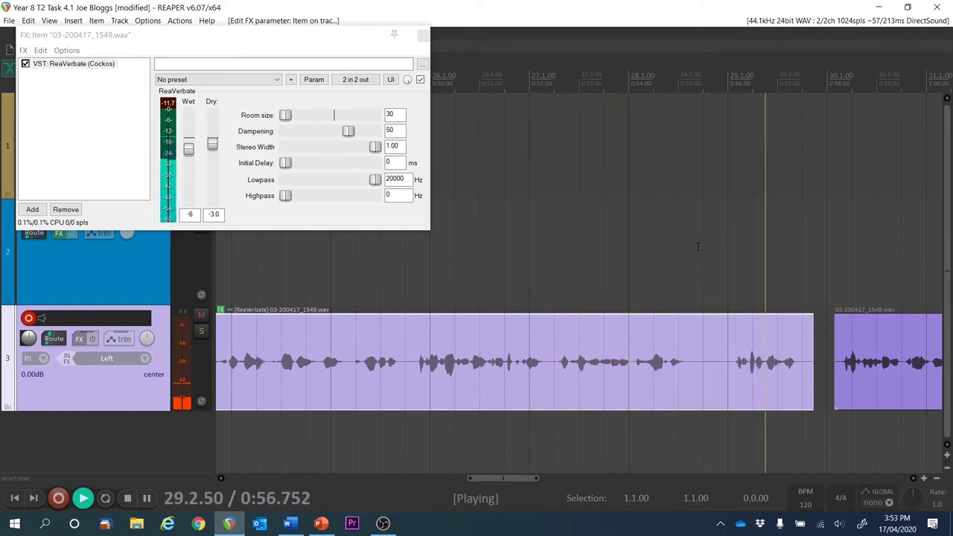
pyautogui.press('space')
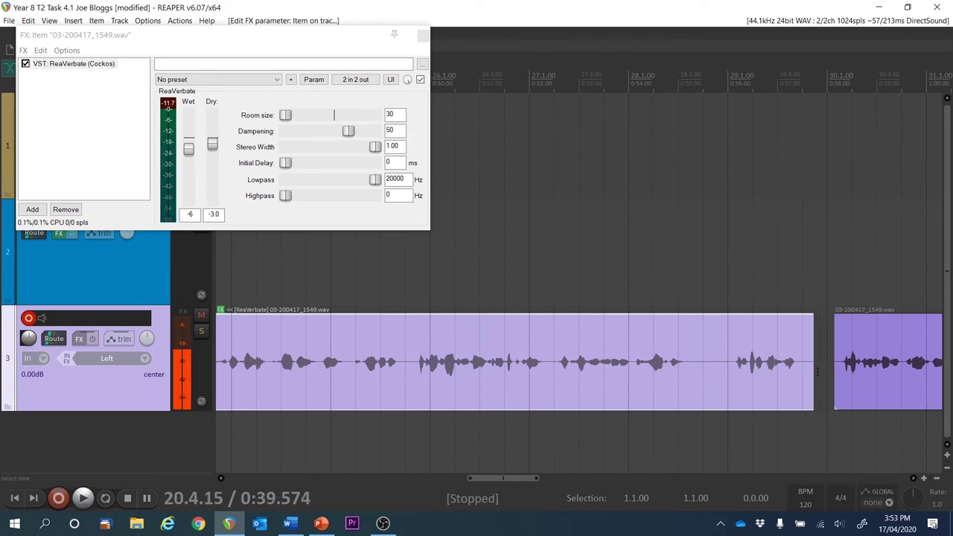
pyautogui.moveTo(813, 375); pyautogui.dragTo(695, 378)
pyautogui.moveTo(893, 373); pyautogui.dragTo(761, 382)
pyautogui.click(705, 268)
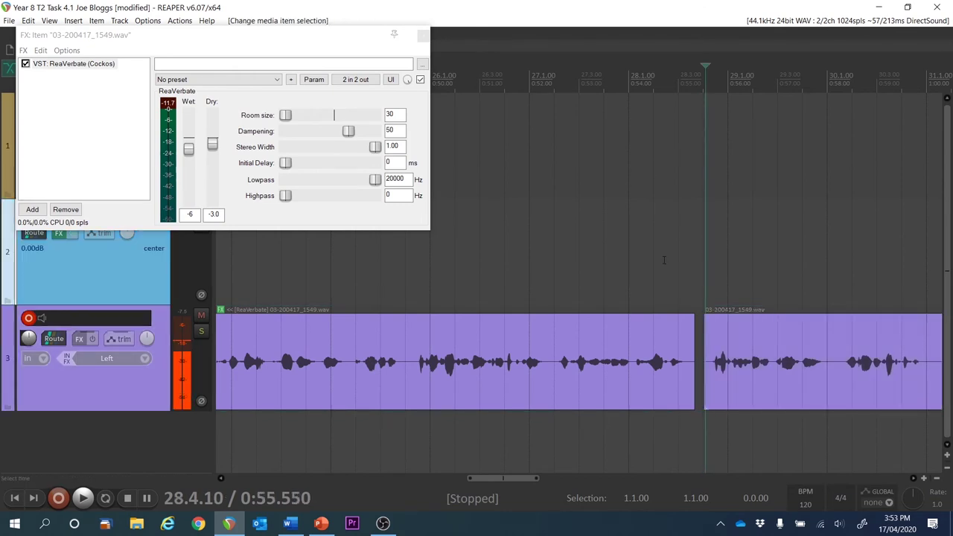
# Close the effects window and add ReaVerbate to the next track 3 section's own take FX chain.
pyautogui.click(422, 35)
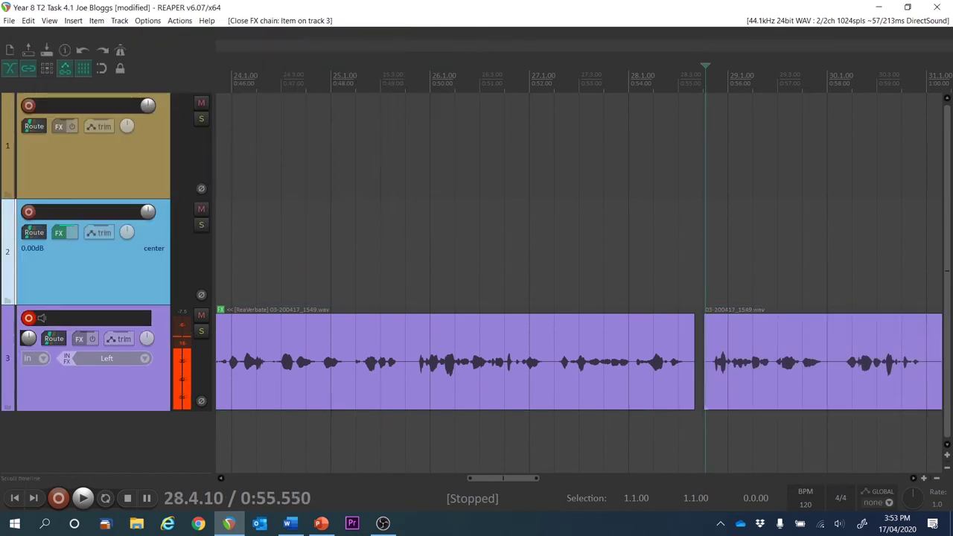
pyautogui.click(741, 350)
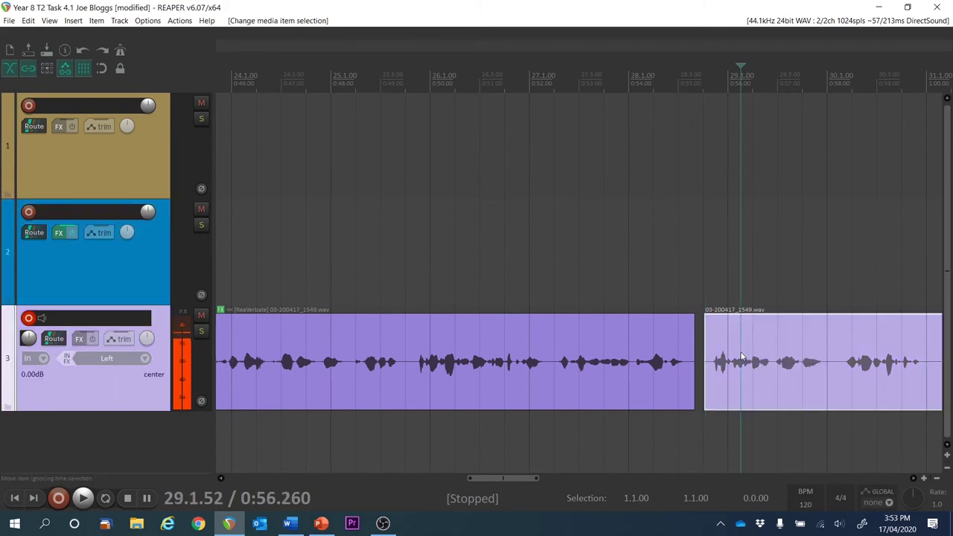
pyautogui.rightClick(740, 353)
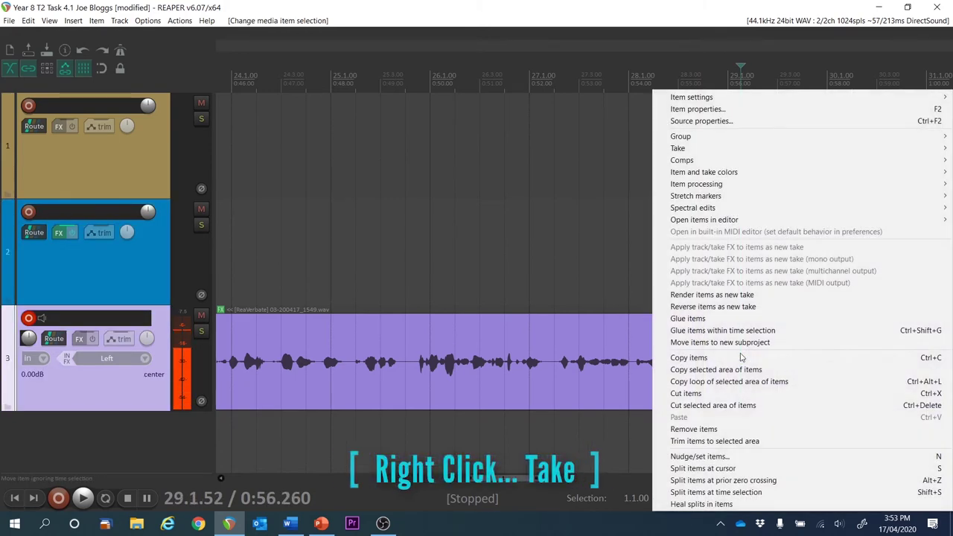
pyautogui.moveTo(736, 154)
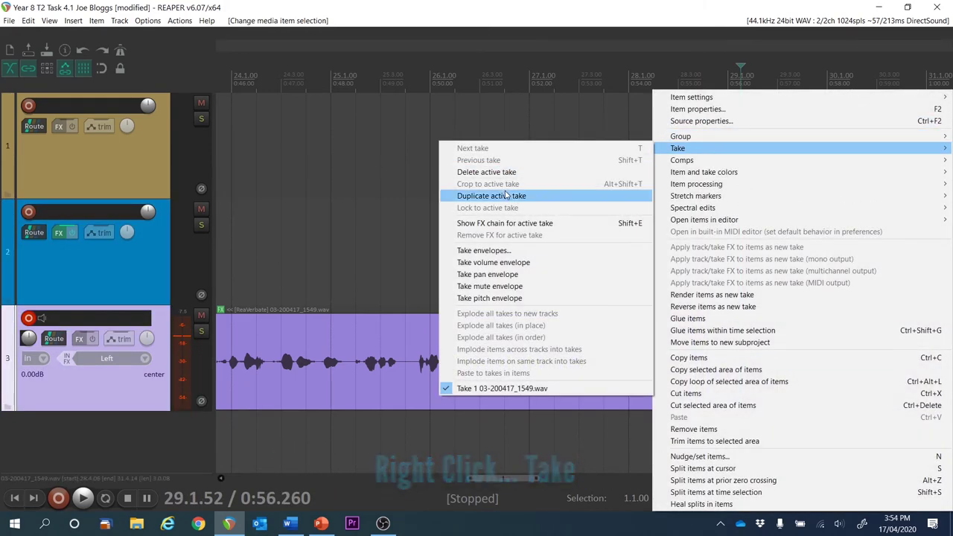
pyautogui.click(506, 223)
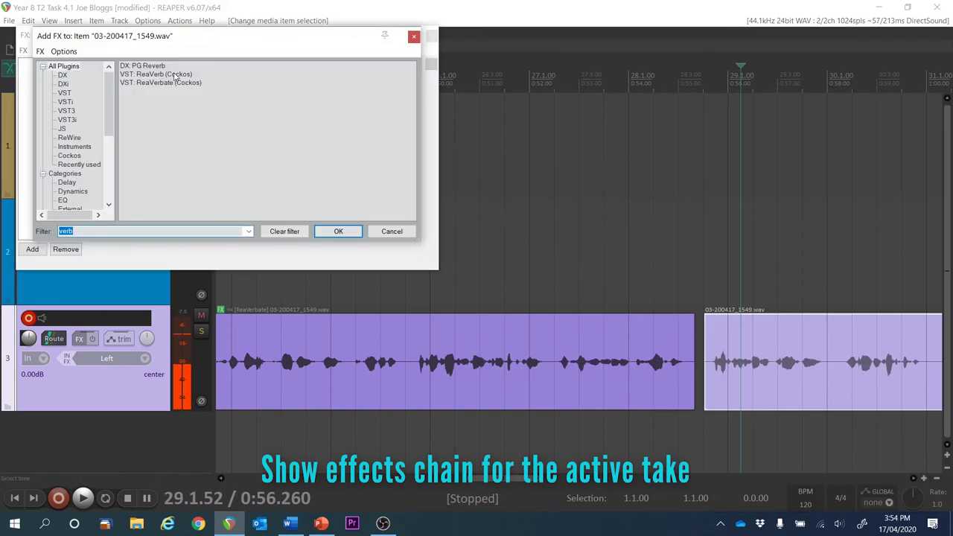
pyautogui.doubleClick(158, 84)
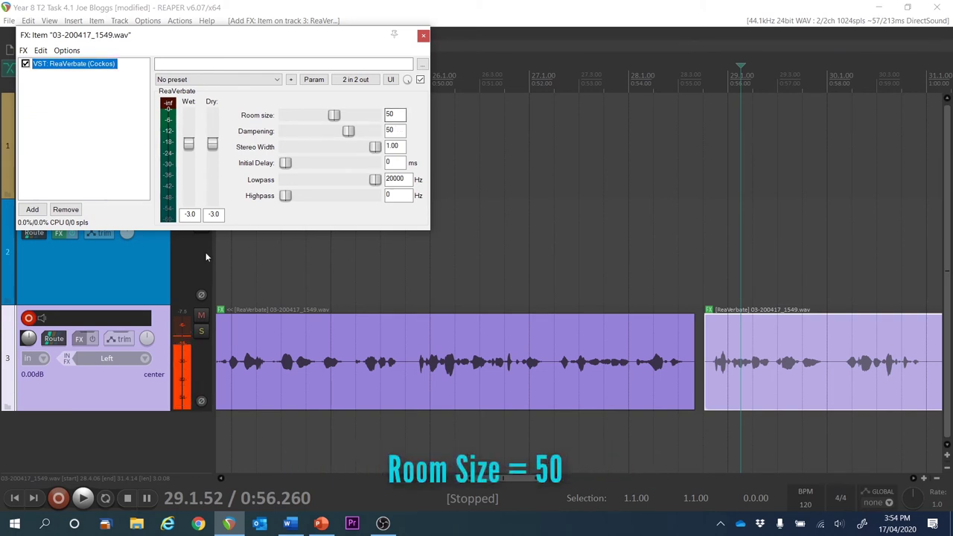
# Set this section's ReaVerbate wet level to -9 dB and play it back to hear the reverb.
pyautogui.doubleClick(191, 214)
pyautogui.write('-9')
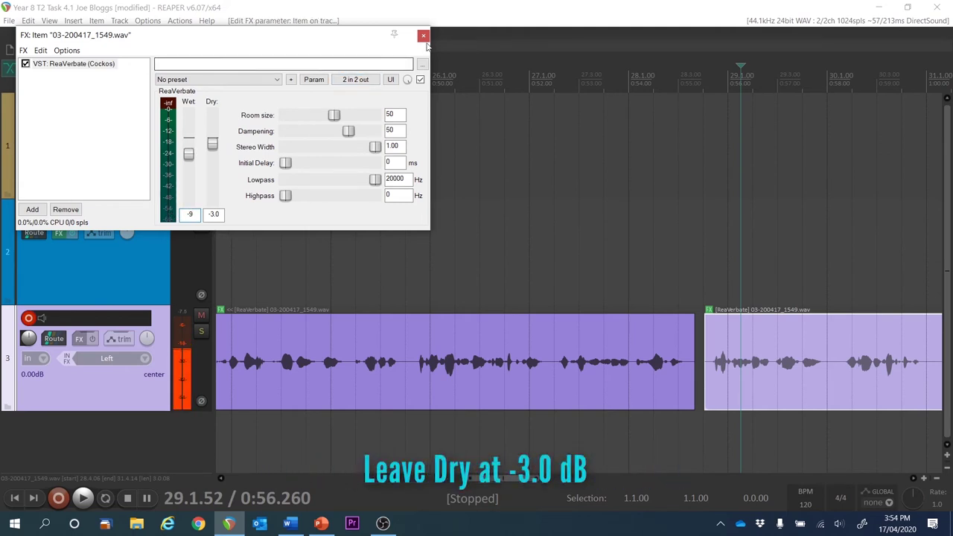
pyautogui.click(678, 12)
pyautogui.press('space')
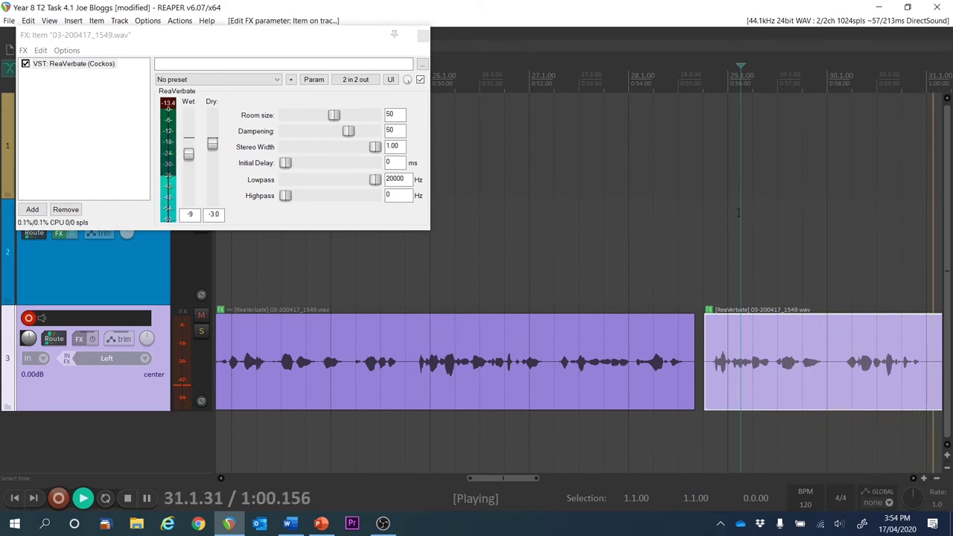
pyautogui.press('space')
# Trim the end of the section just played, move the following section earlier to close the gap, and close the effects window.
pyautogui.moveTo(368, 382); pyautogui.dragTo(296, 384)
pyautogui.moveTo(627, 381); pyautogui.dragTo(422, 381)
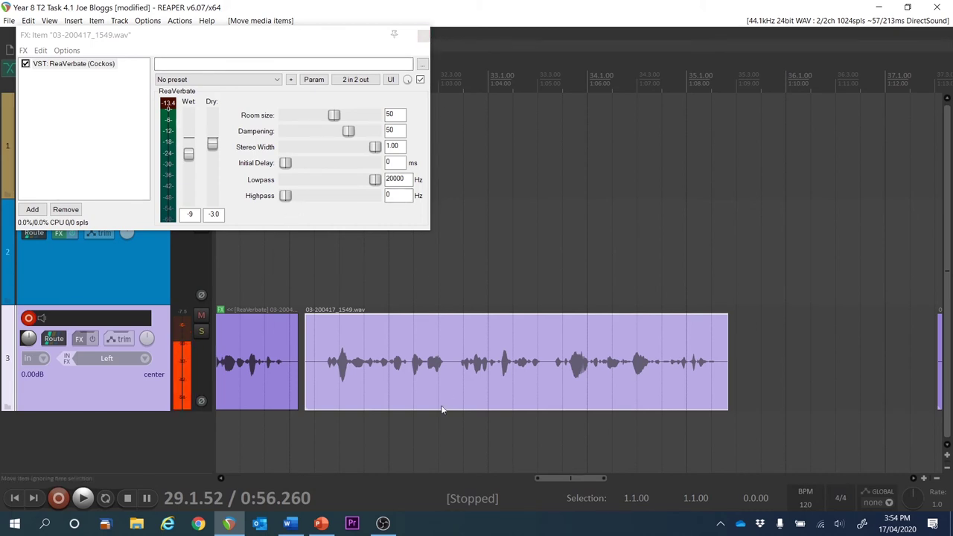
pyautogui.click(421, 41)
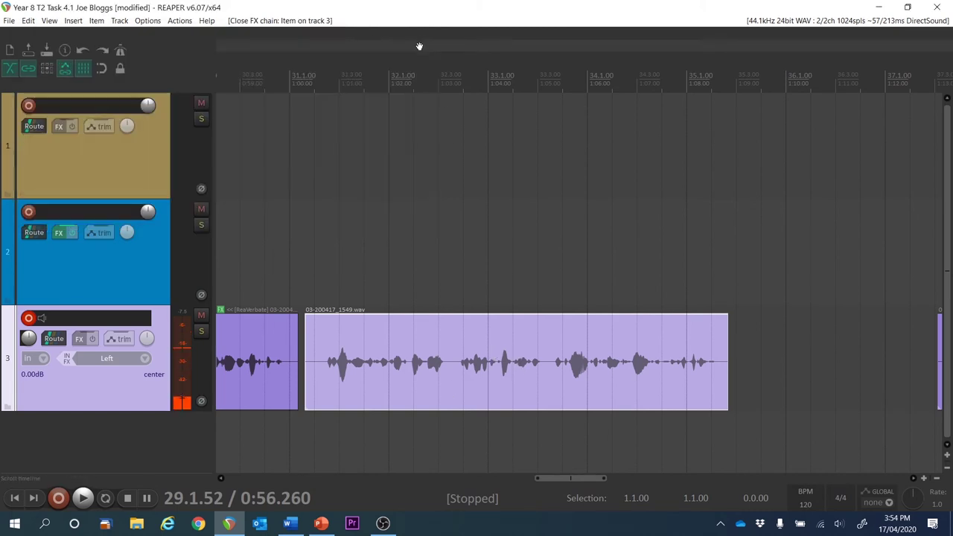
# Add ReaVerbate to the take FX chain of the track 3 section that was just moved.
pyautogui.click(380, 353)
pyautogui.hotkey('shift', 'e')
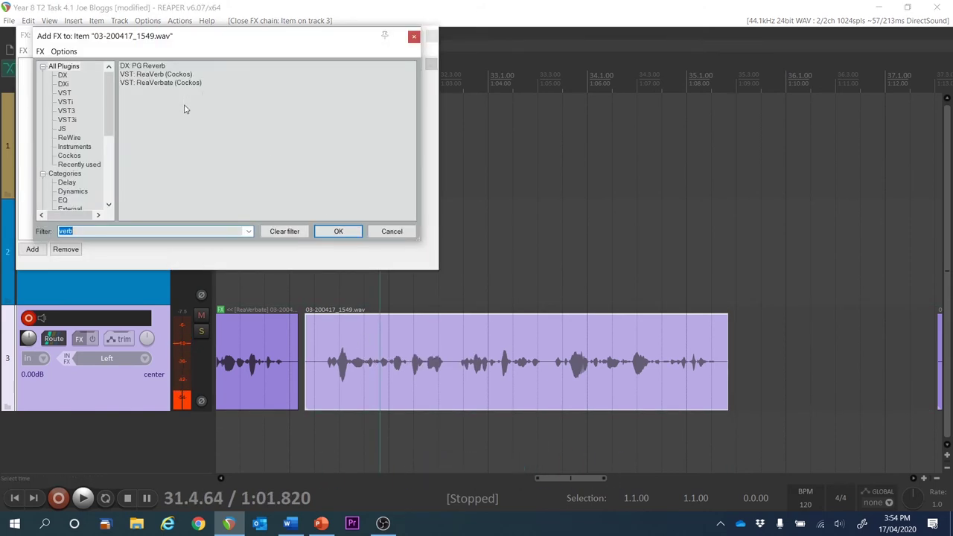
pyautogui.doubleClick(167, 83)
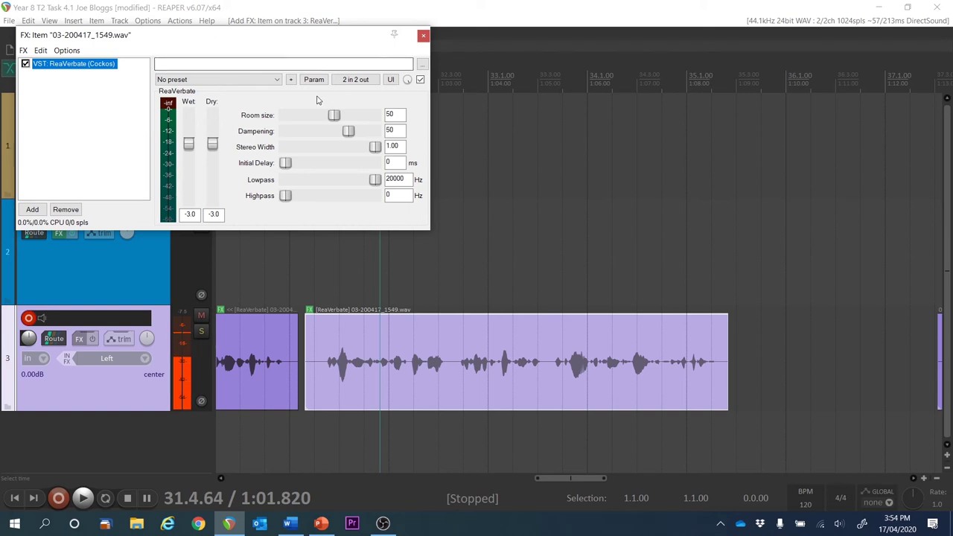
# Set the section's ReaVerbate to room size 85, wet level -12 dB and initial delay 10 ms.
pyautogui.doubleClick(393, 116)
pyautogui.write('85')
pyautogui.press('Return')
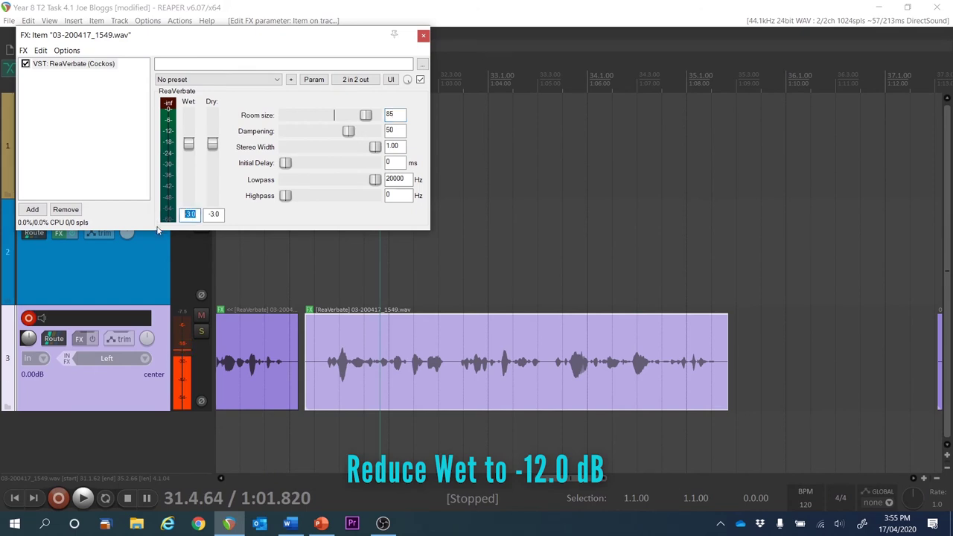
pyautogui.write('-12')
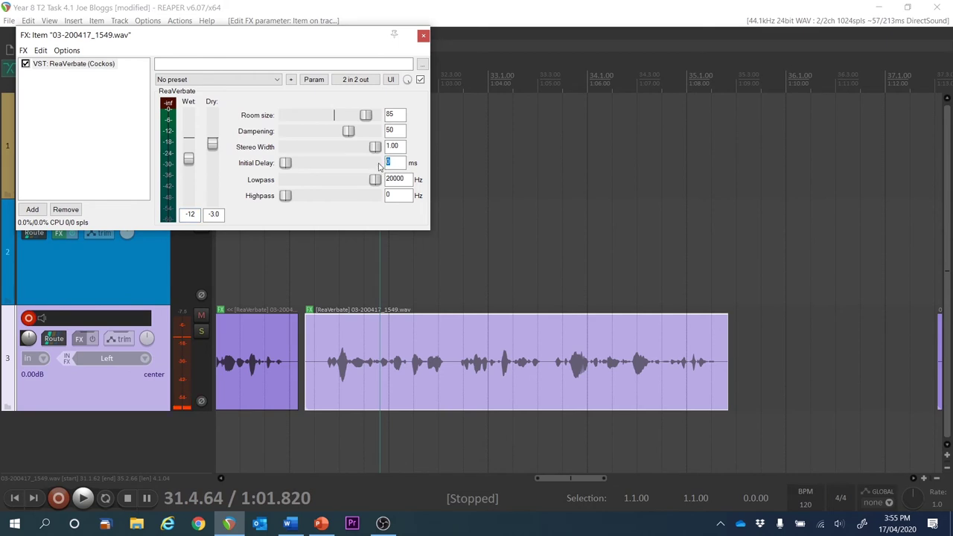
pyautogui.write('10')
pyautogui.press('Return')
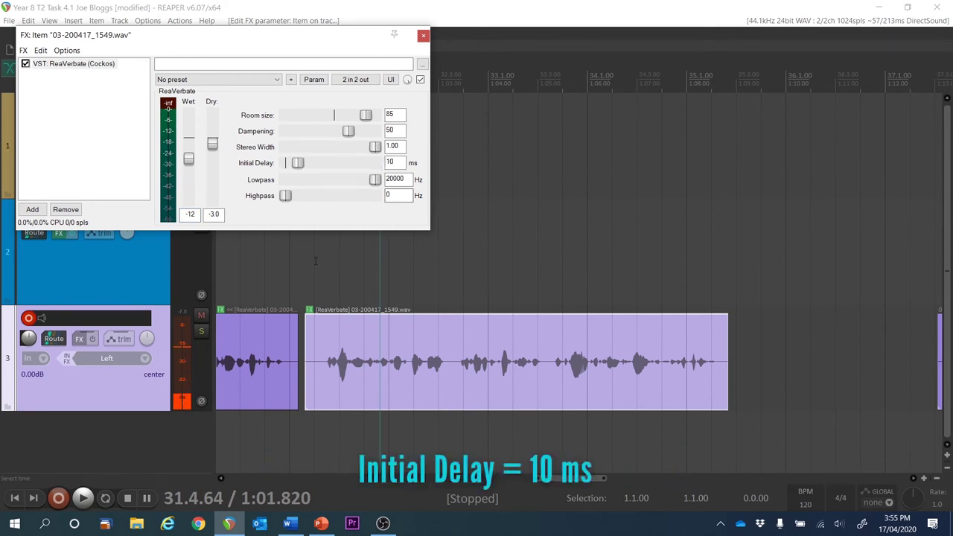
# Move the effects window clear of the timeline and play the section from its start.
pyautogui.moveTo(329, 37); pyautogui.dragTo(387, 88)
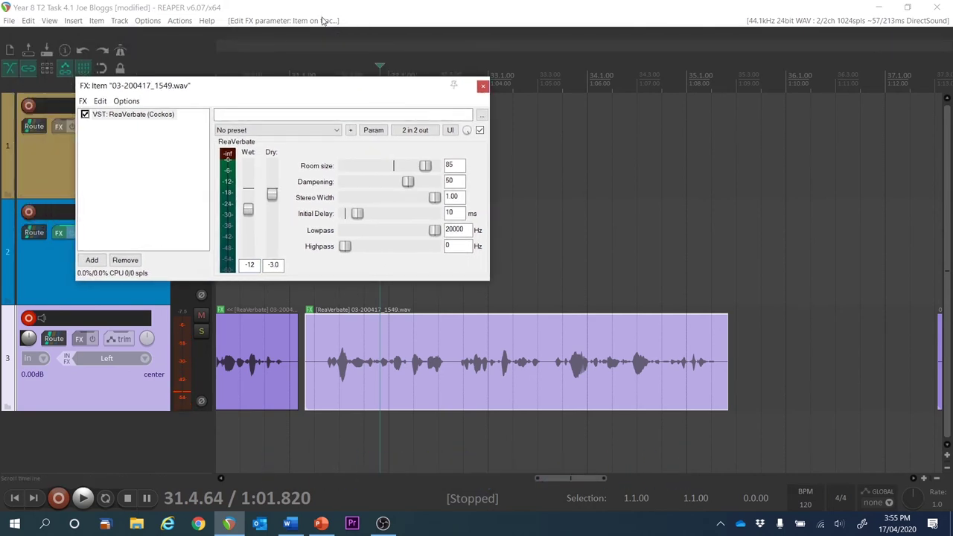
pyautogui.click(306, 74)
pyautogui.press('space')
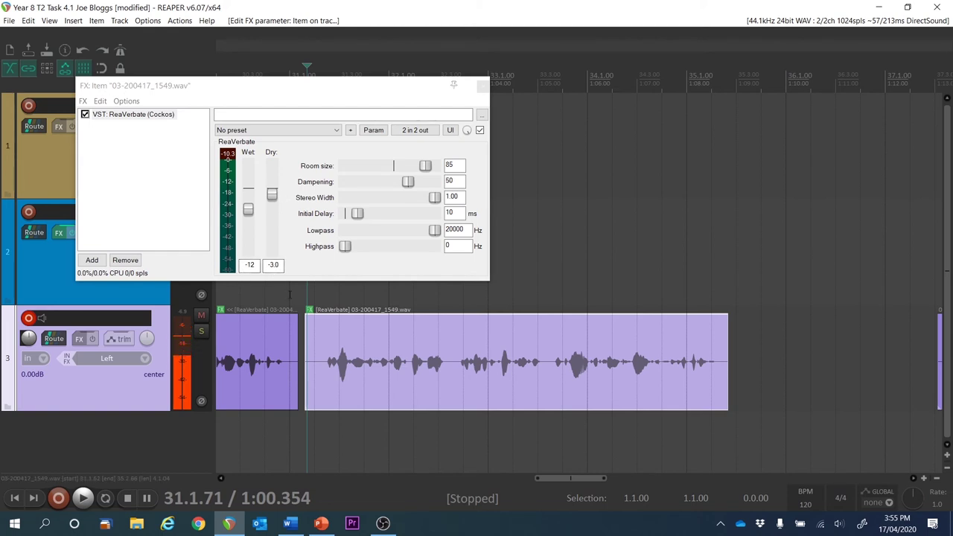
# Move the remaining track 3 sections earlier so they sit just after the last section with reverb.
pyautogui.moveTo(563, 478); pyautogui.dragTo(594, 479)
pyautogui.moveTo(625, 350); pyautogui.dragTo(612, 374)
pyautogui.click(633, 360)
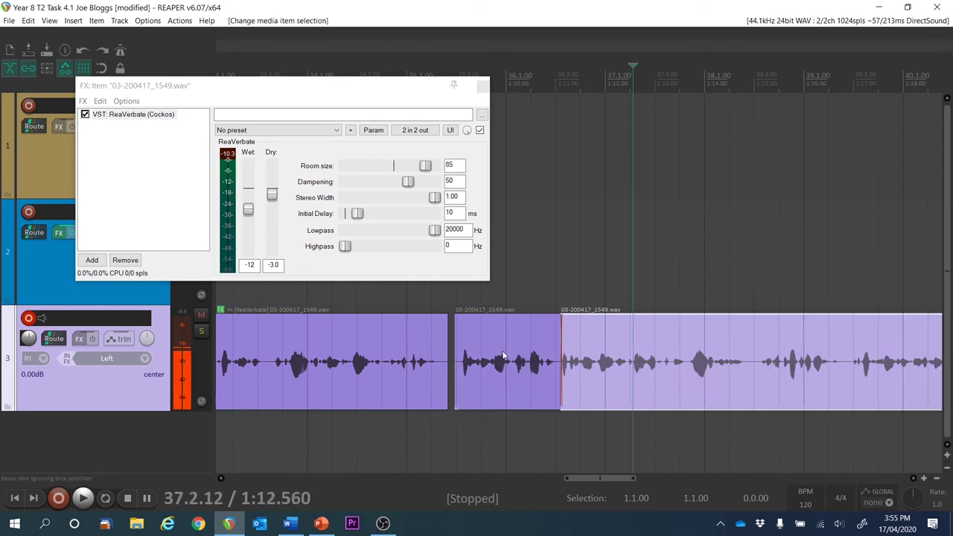
# Select the last two track 3 sections together and play across the join between them.
pyautogui.click(505, 360)
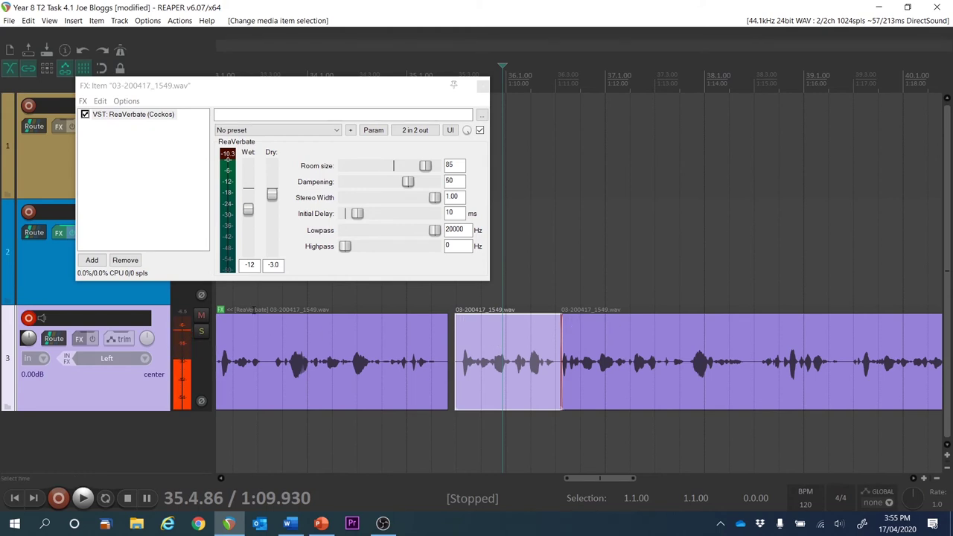
pyautogui.click(612, 359)
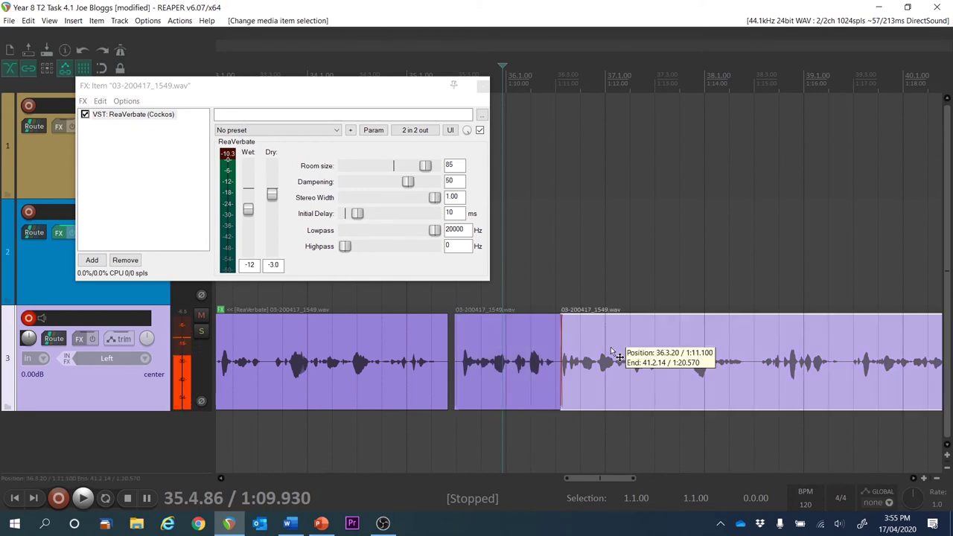
pyautogui.keyDown('shift'); pyautogui.click(514, 365); pyautogui.keyUp('shift')
pyautogui.click(507, 68)
pyautogui.press('space')
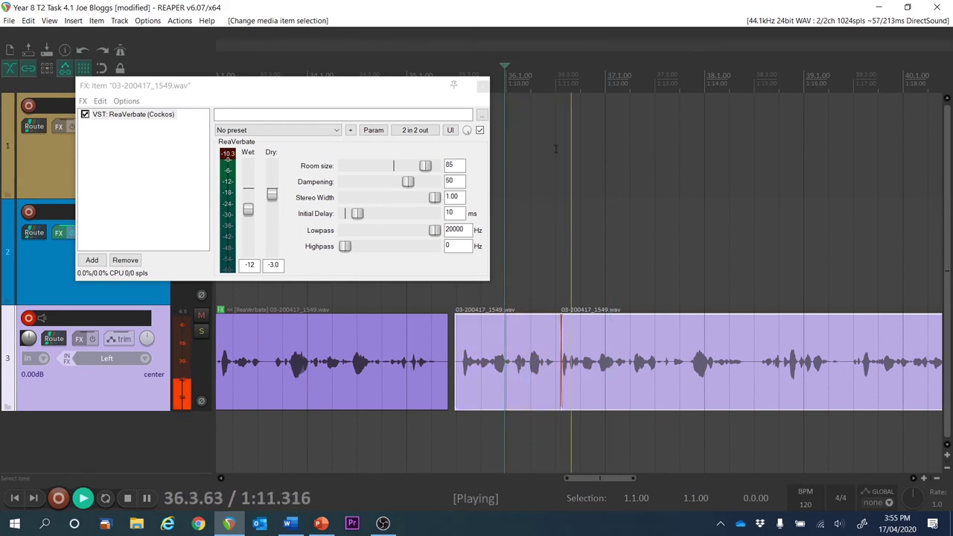
pyautogui.press('space')
# Shift both selected sections slightly later, separate the last one from its overlap, and play across their join again.
pyautogui.moveTo(589, 373); pyautogui.dragTo(596, 376)
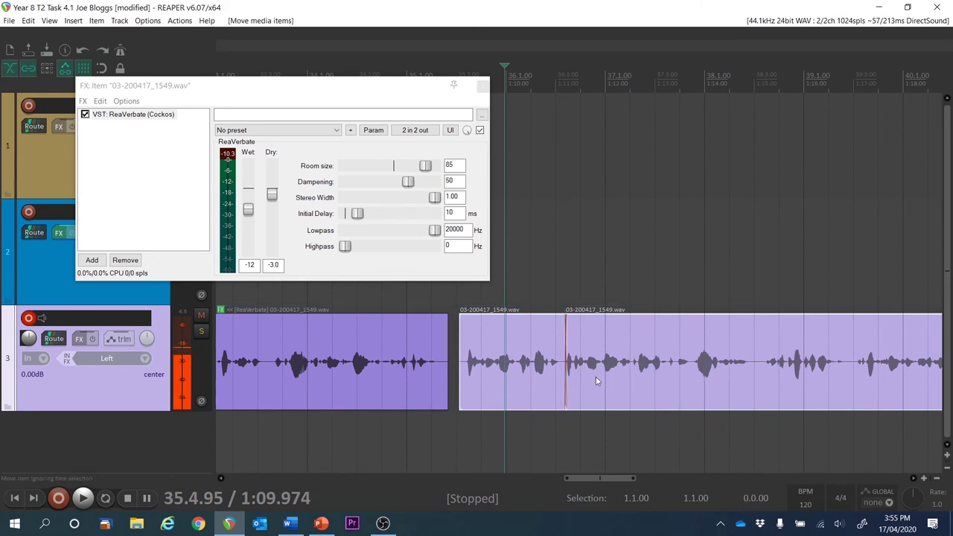
pyautogui.moveTo(580, 320); pyautogui.dragTo(582, 320)
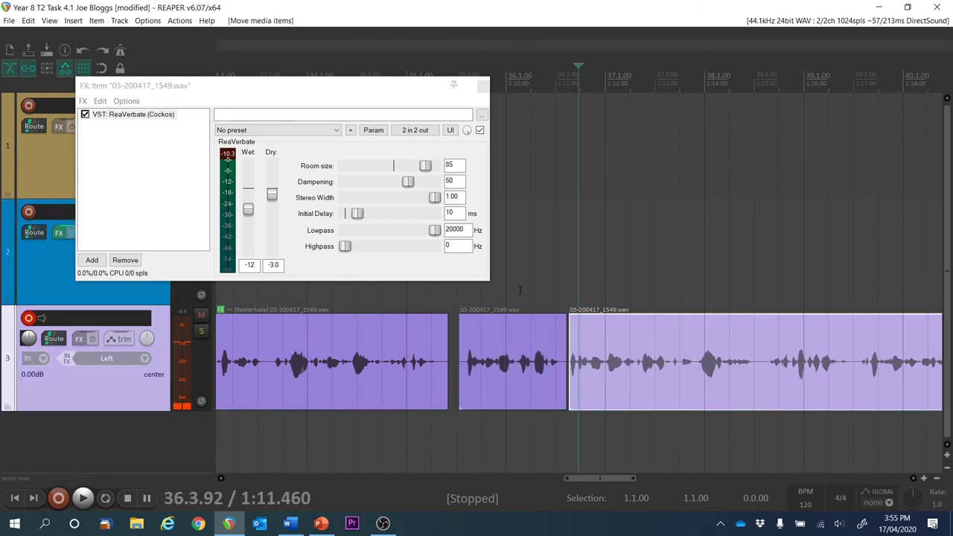
pyautogui.click(505, 274)
pyautogui.press('space')
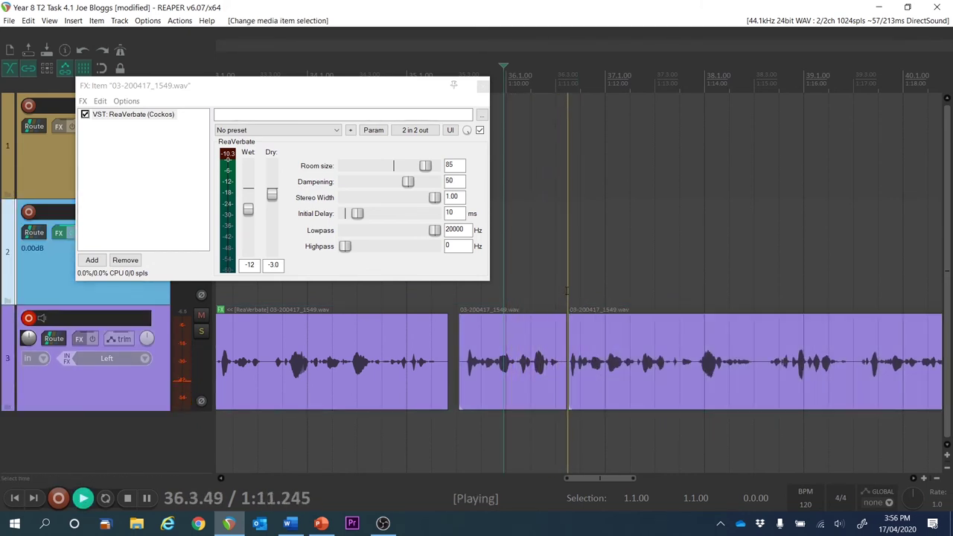
pyautogui.press('space')
# Select the last two track 3 sections together and glue them into a single item.
pyautogui.click(610, 350)
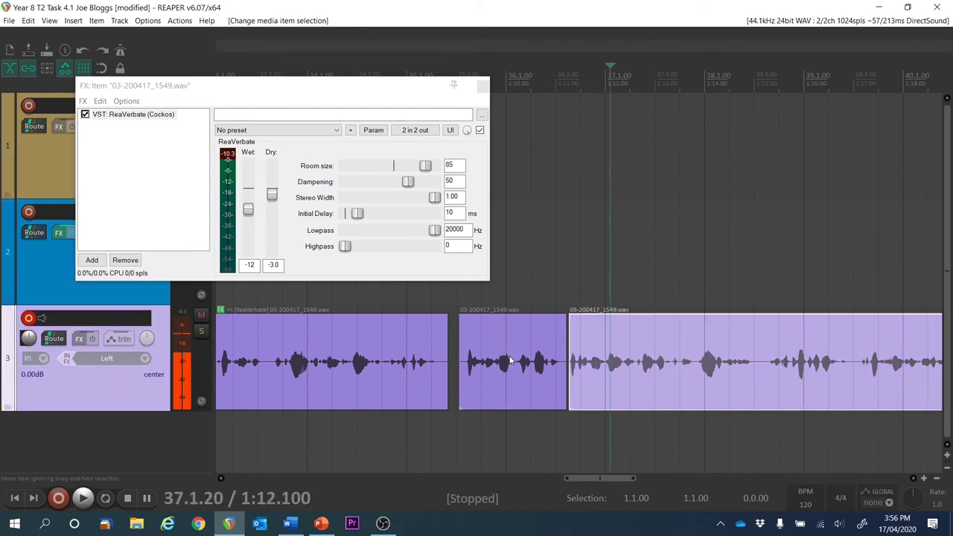
pyautogui.keyDown('shift'); pyautogui.click(511, 361); pyautogui.keyUp('shift')
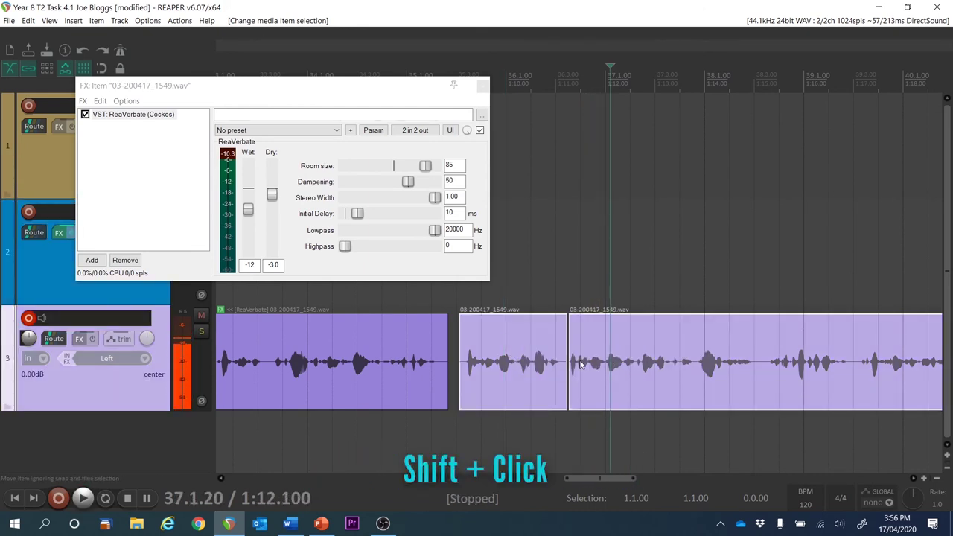
pyautogui.moveTo(524, 278); pyautogui.dragTo(626, 393)
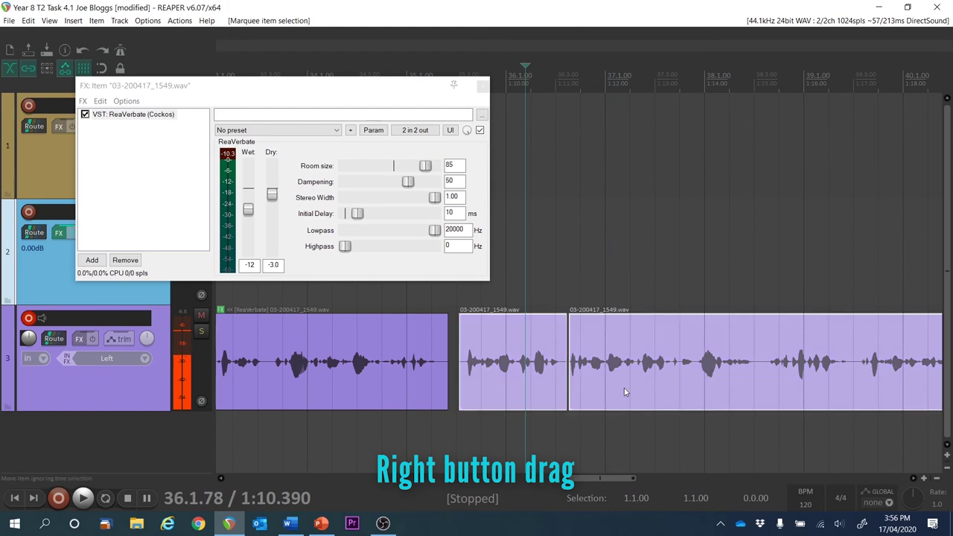
pyautogui.rightClick(537, 379)
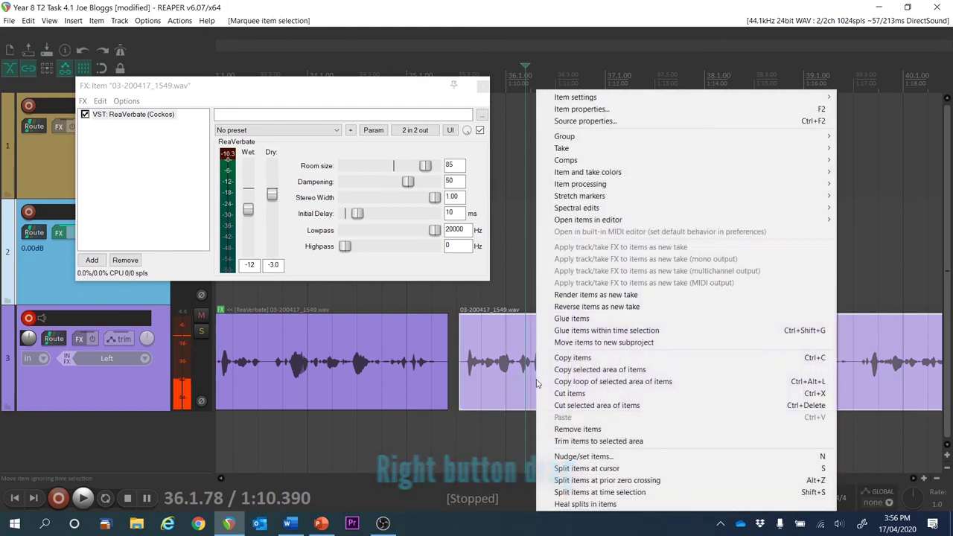
pyautogui.click(608, 321)
# Add ReaVerbate to the take FX chain of the glued item on track 3.
pyautogui.click(548, 363)
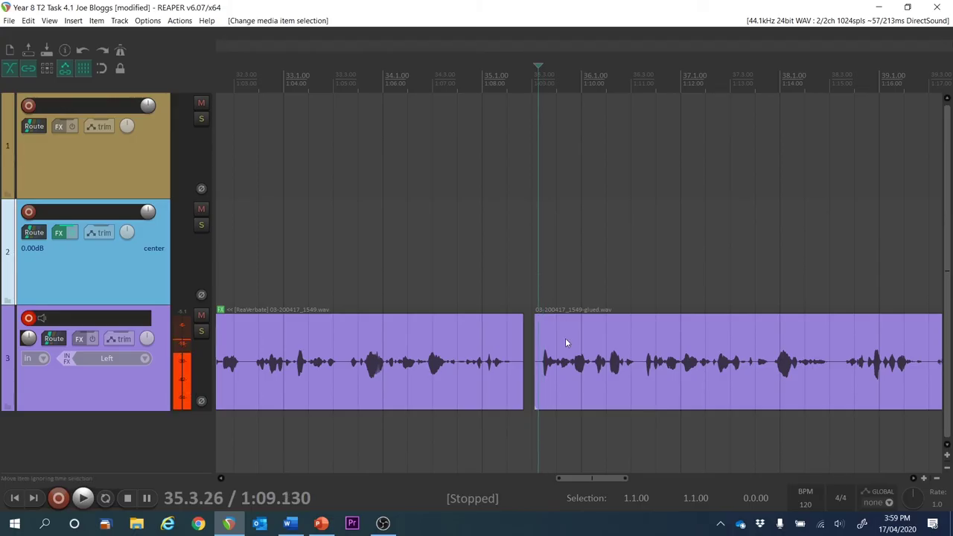
pyautogui.click(565, 343)
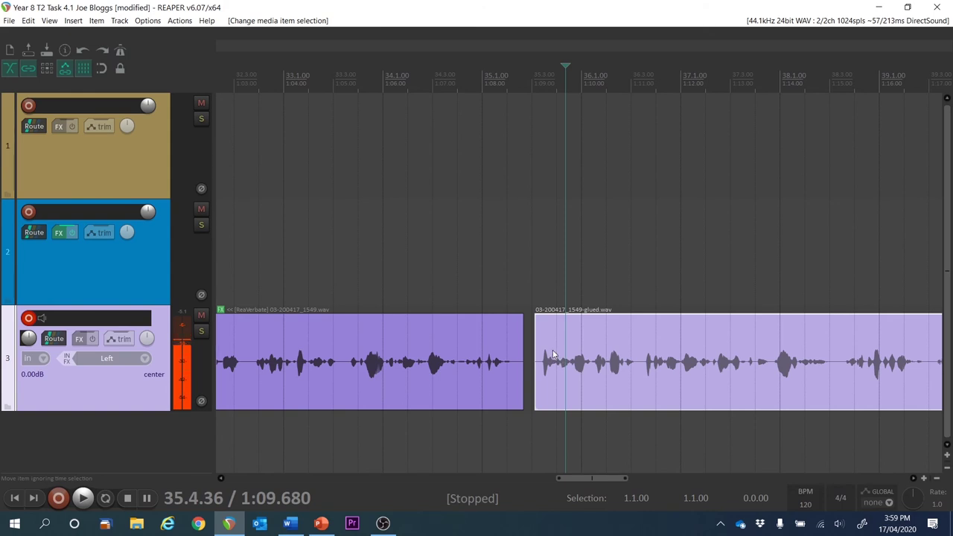
pyautogui.hotkey('shift', 'e')
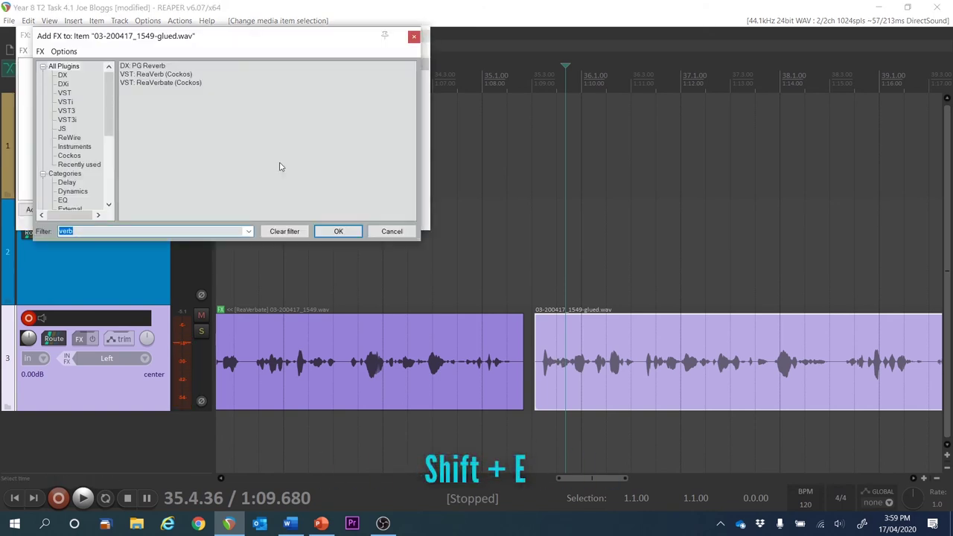
pyautogui.doubleClick(189, 82)
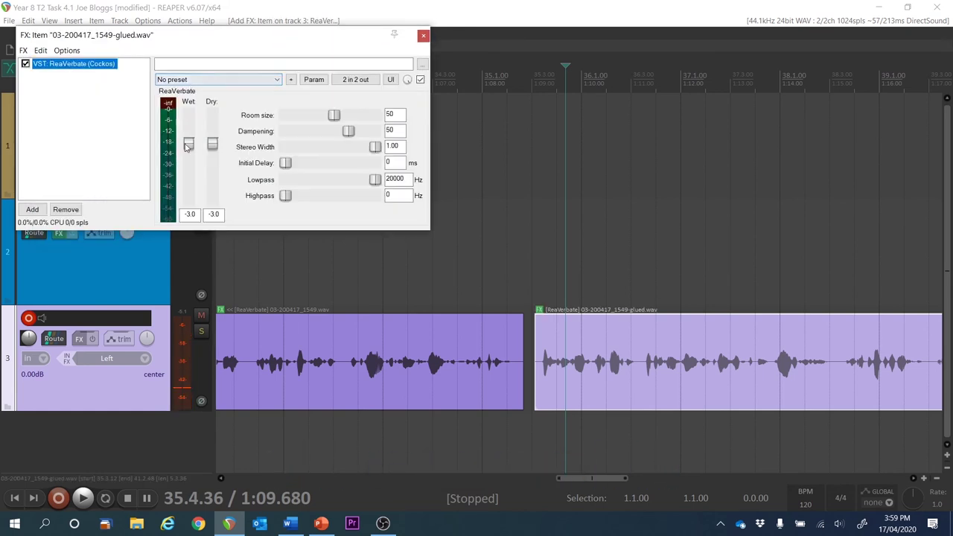
# Set the glued item's ReaVerbate to wet -12, dry -30, room size 85, initial delay 10 ms and highpass 200 Hz.
pyautogui.click(190, 214)
pyautogui.write('-12')
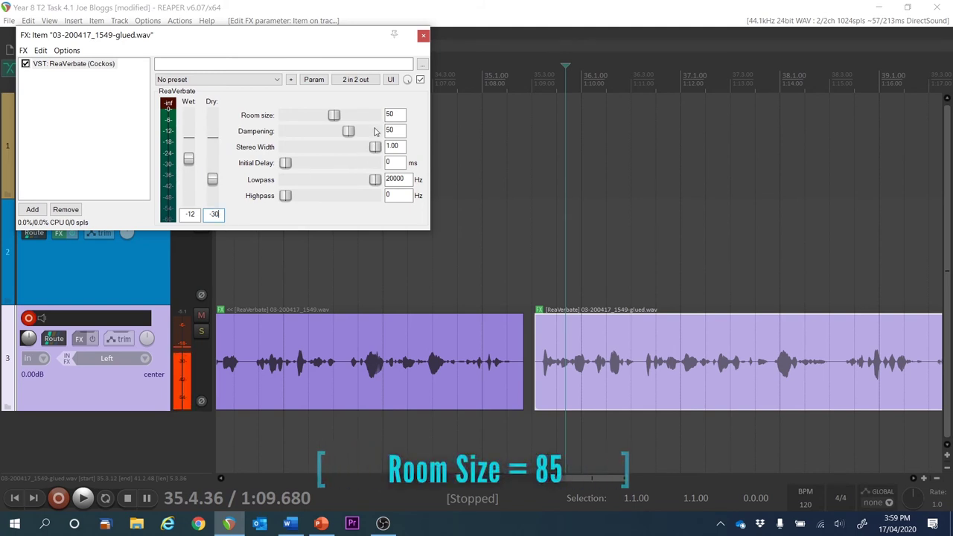
pyautogui.doubleClick(394, 113)
pyautogui.write('8')
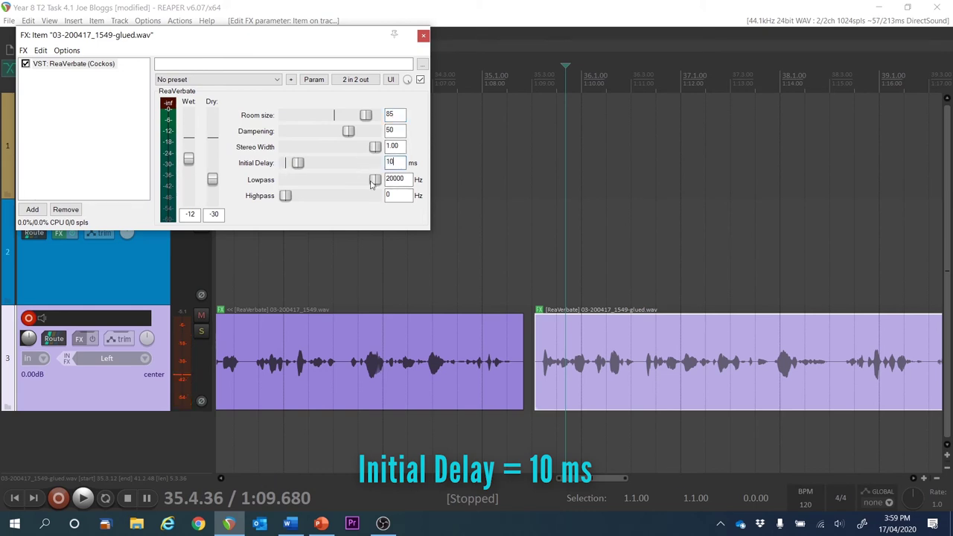
pyautogui.doubleClick(397, 195)
pyautogui.write('200')
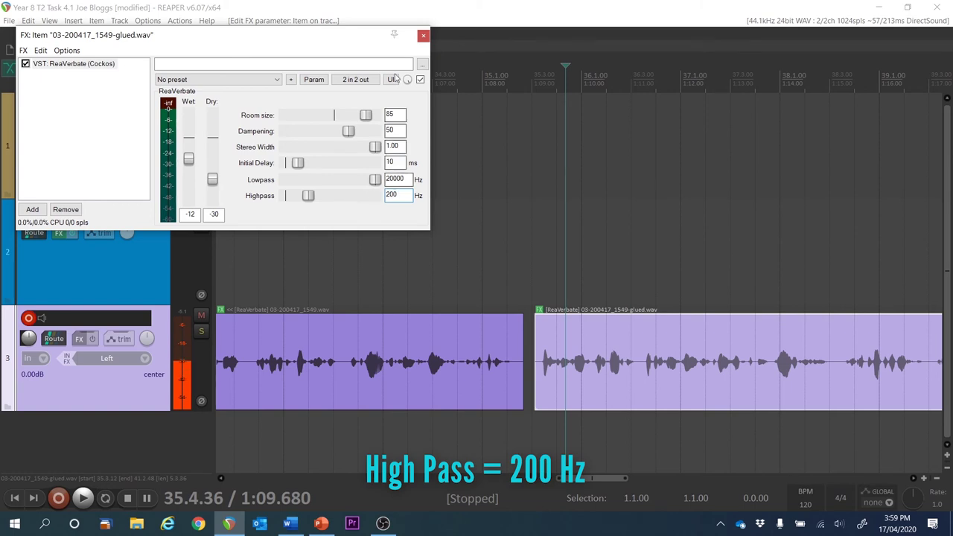
# Play the glued item from just before its start to audition its reverb, and close its effects window.
pyautogui.click(525, 75)
pyautogui.press('space')
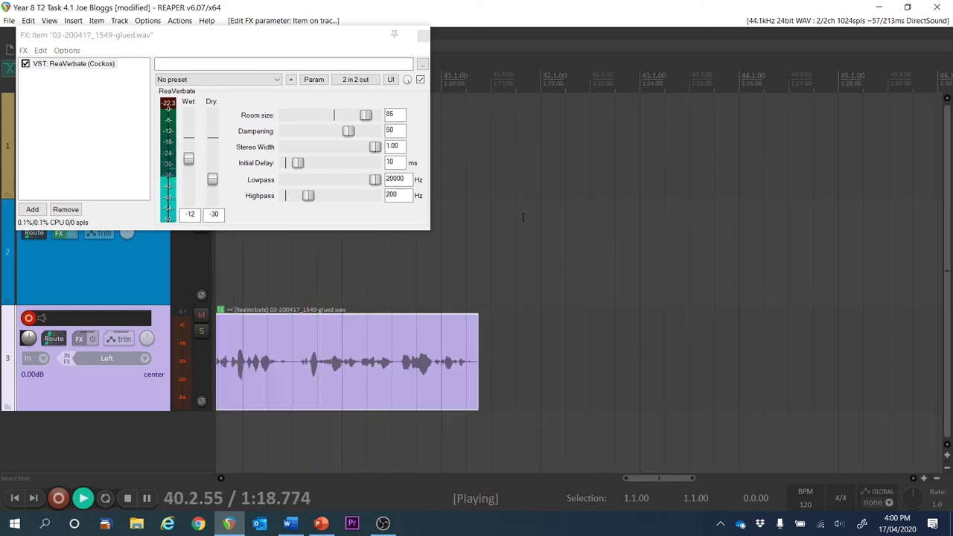
pyautogui.press('space')
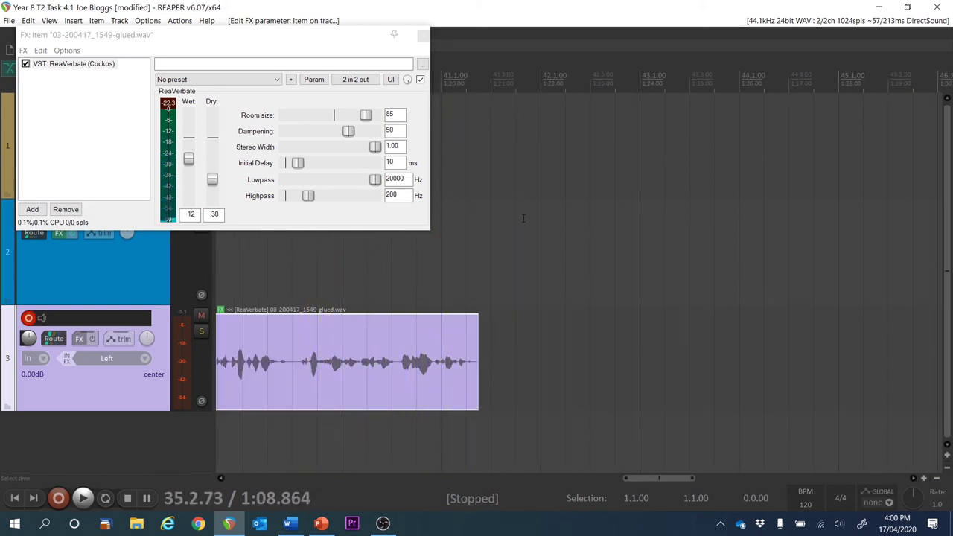
pyautogui.click(423, 37)
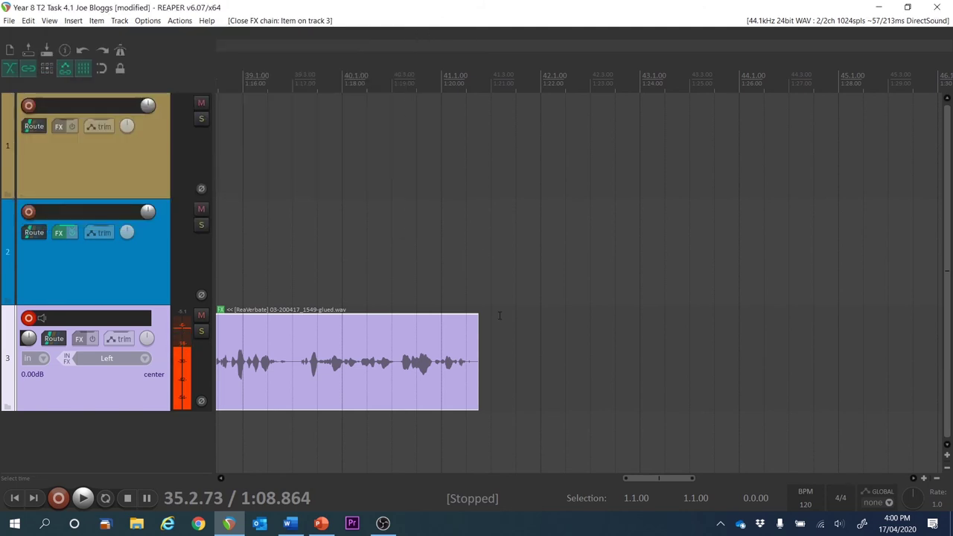
# Play track 3 from about bar 31 through the preceding section and into the glued item to compare their reverbs.
pyautogui.click(486, 297)
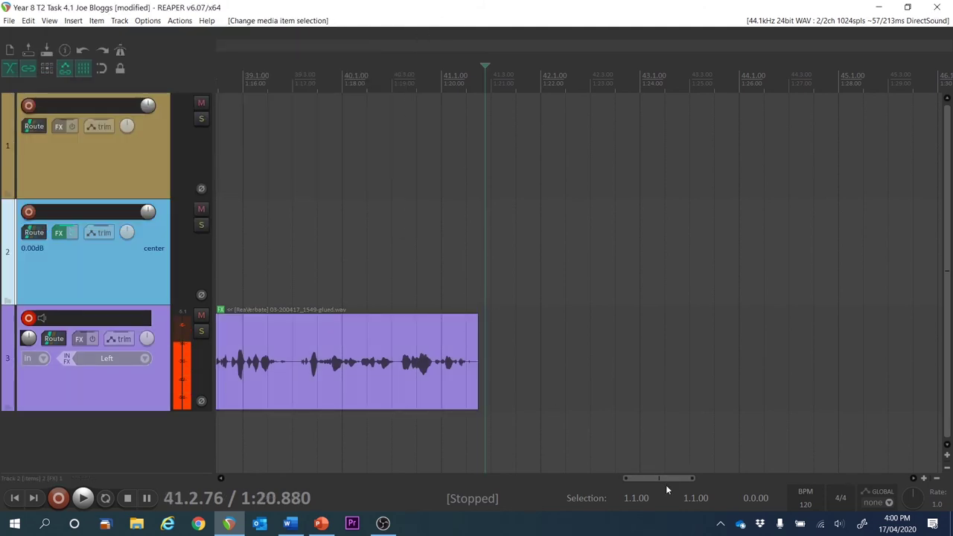
pyautogui.moveTo(666, 482); pyautogui.dragTo(588, 479)
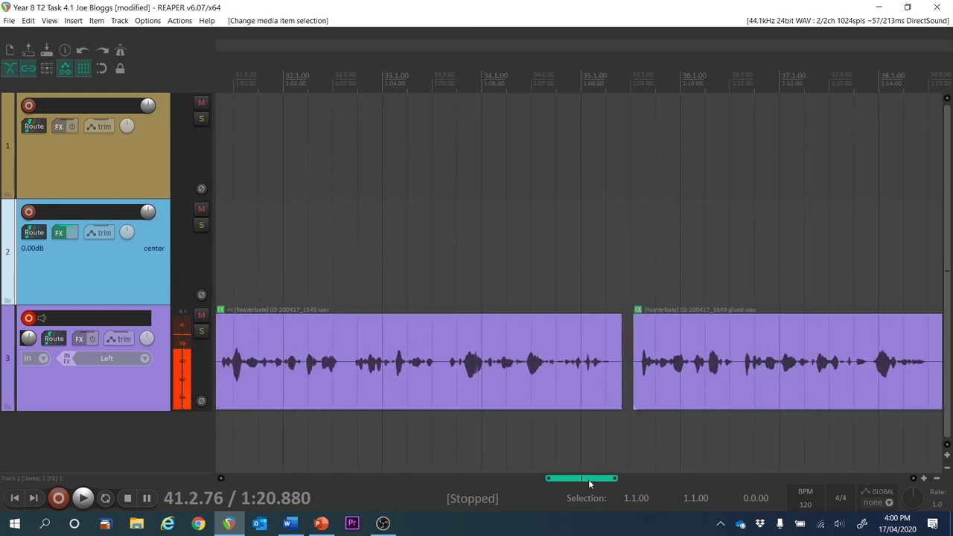
pyautogui.click(232, 262)
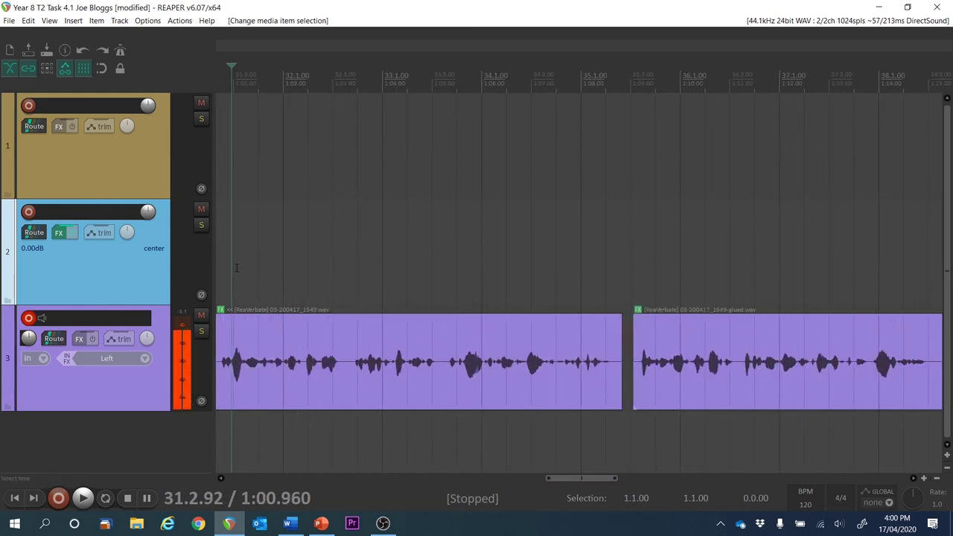
pyautogui.press('space')
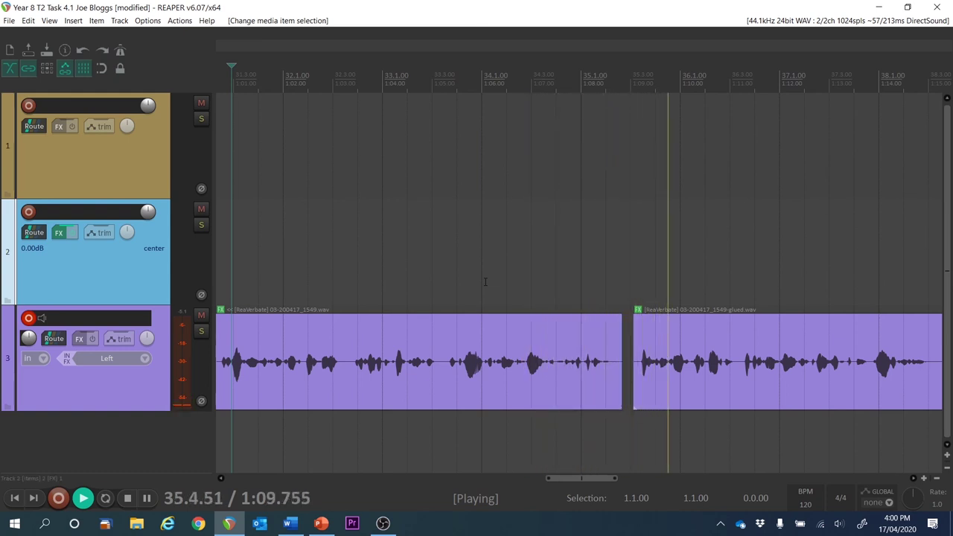
pyautogui.press('space')
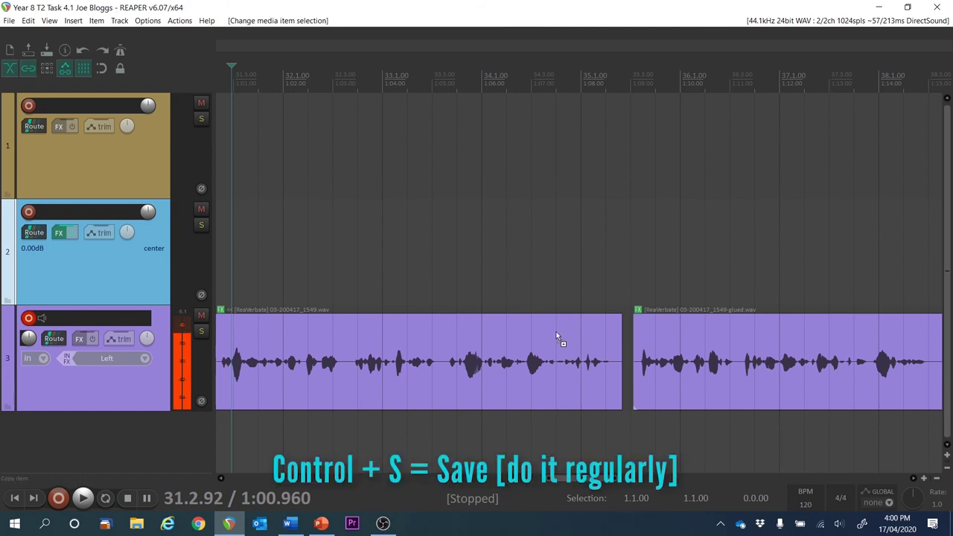
# Return the cursor to the project start with all three tracks in view, and disarm recording on track 3.
pyautogui.moveTo(585, 479); pyautogui.dragTo(633, 479)
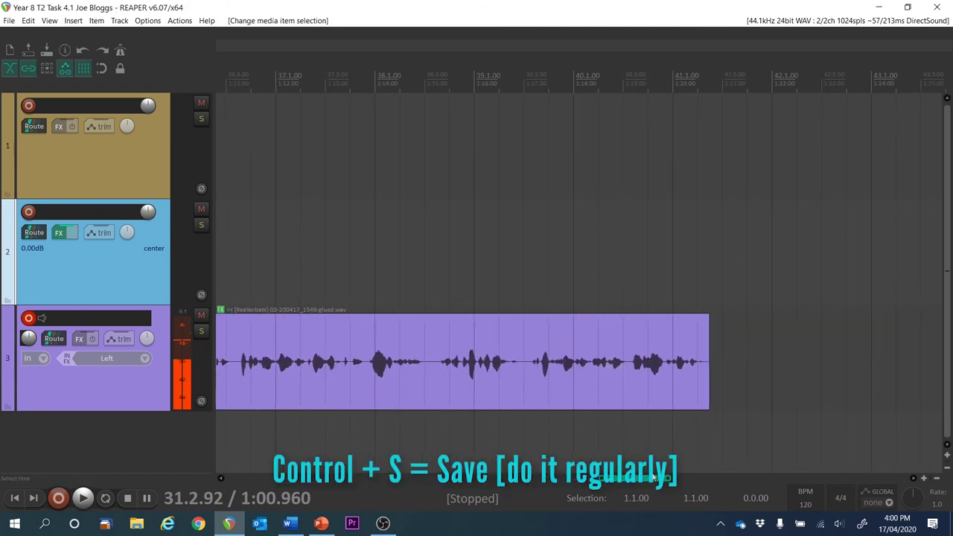
pyautogui.click(702, 306)
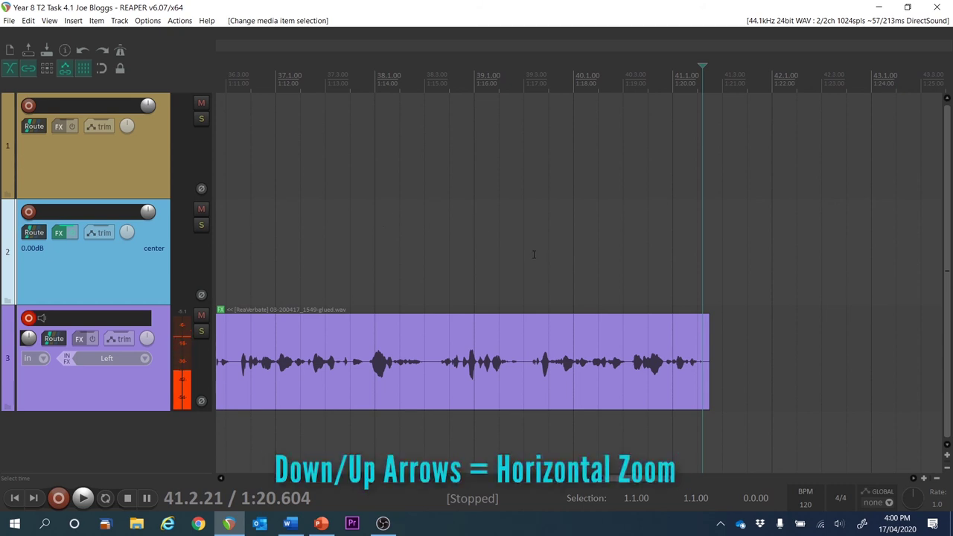
pyautogui.press('Down')
pyautogui.press('w')
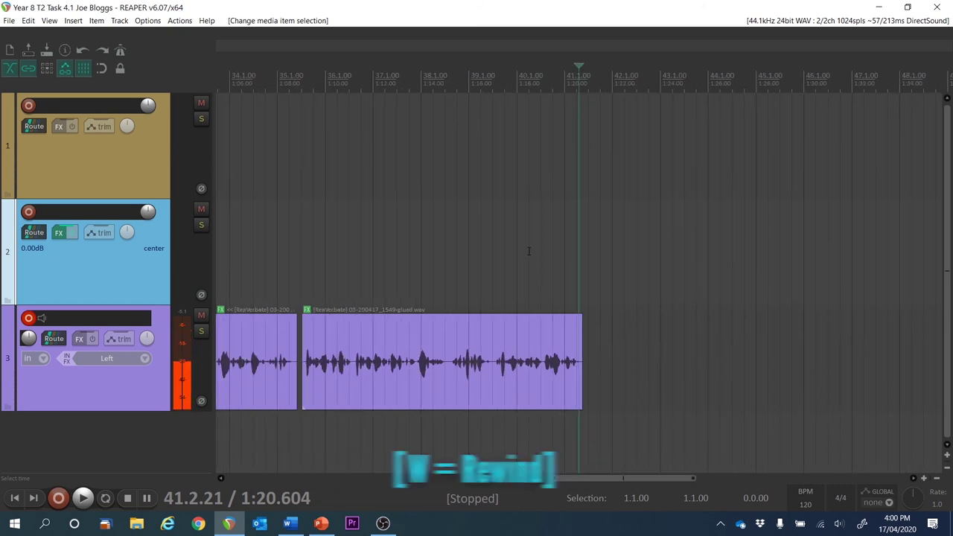
pyautogui.press('Down')
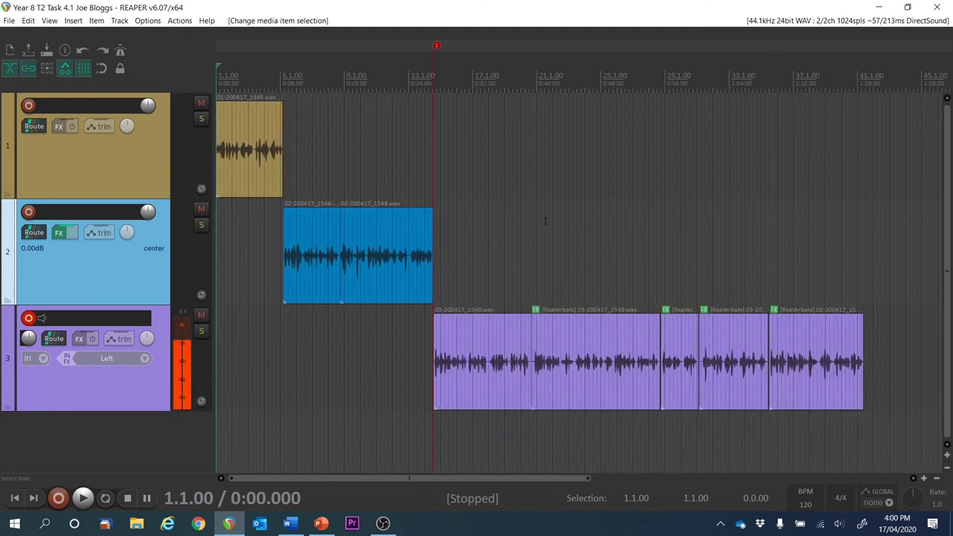
pyautogui.press('pagedown')
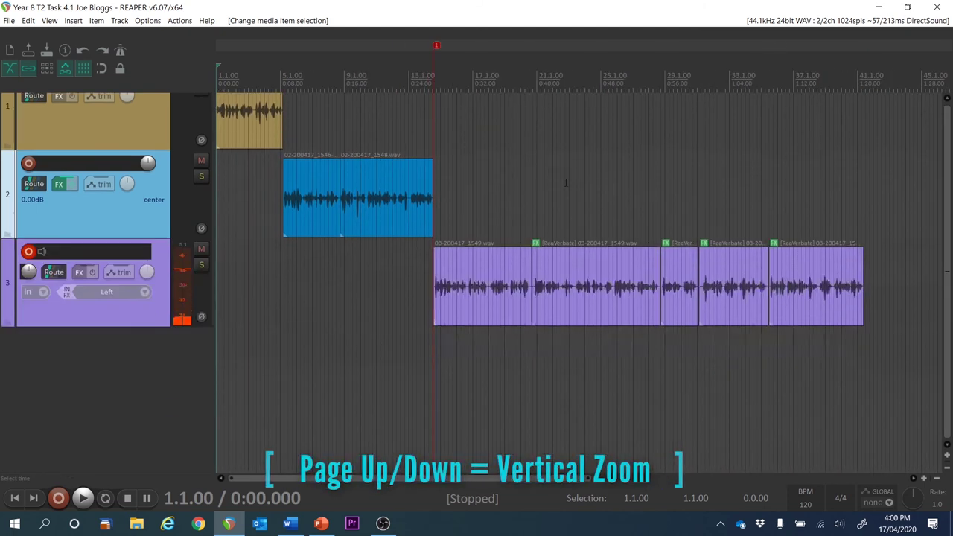
pyautogui.press('pageup')
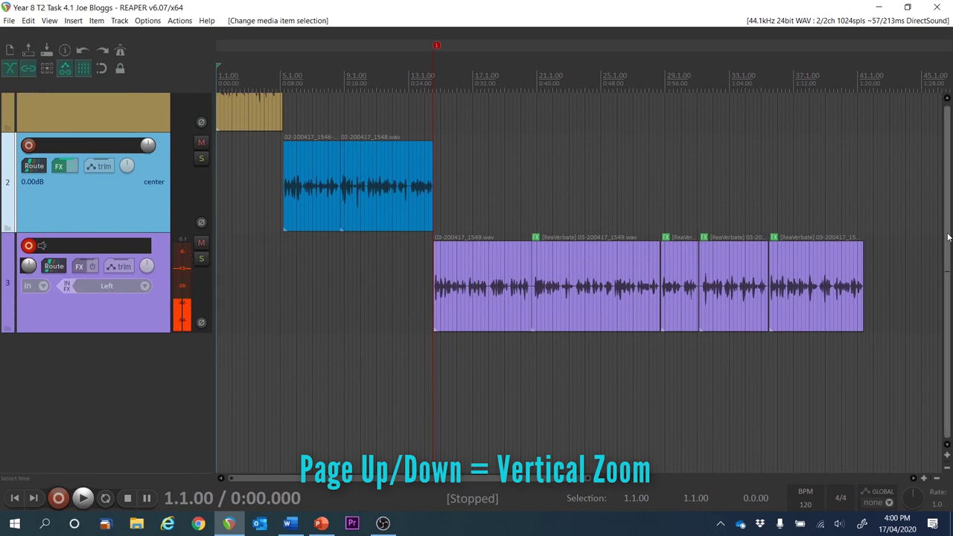
pyautogui.scroll(2, 947, 268)
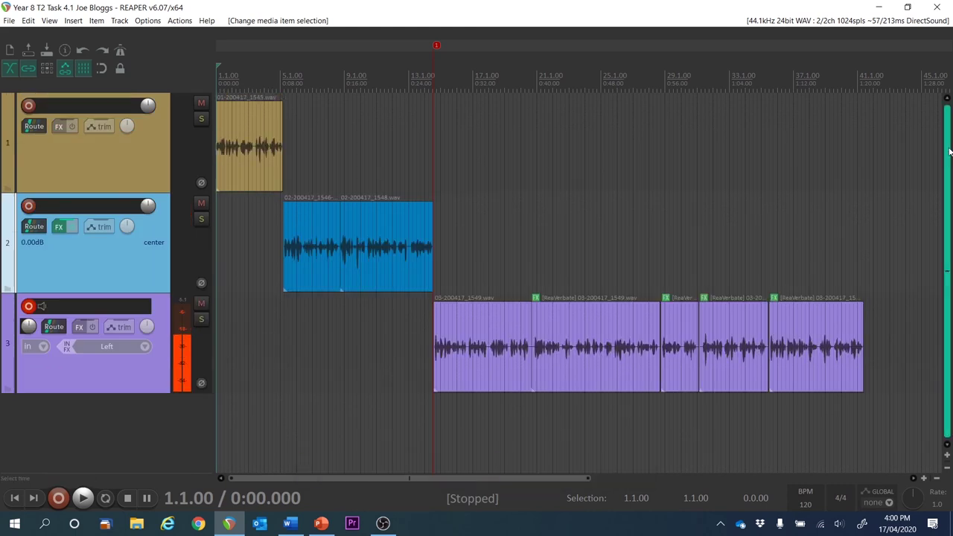
pyautogui.click(29, 306)
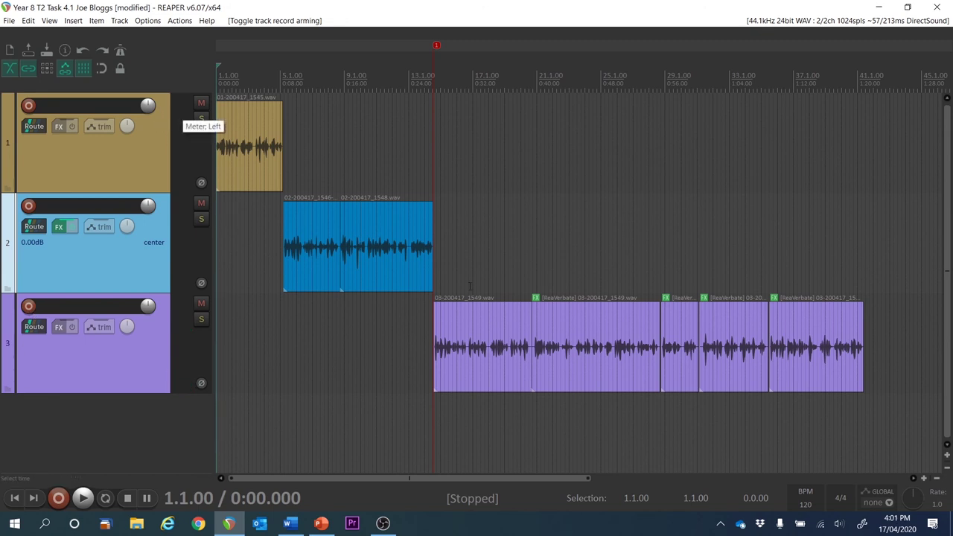
# Render the project to one MP3 file with the LAME encoder, show the file in its folder, and close the render report.
pyautogui.click(9, 21)
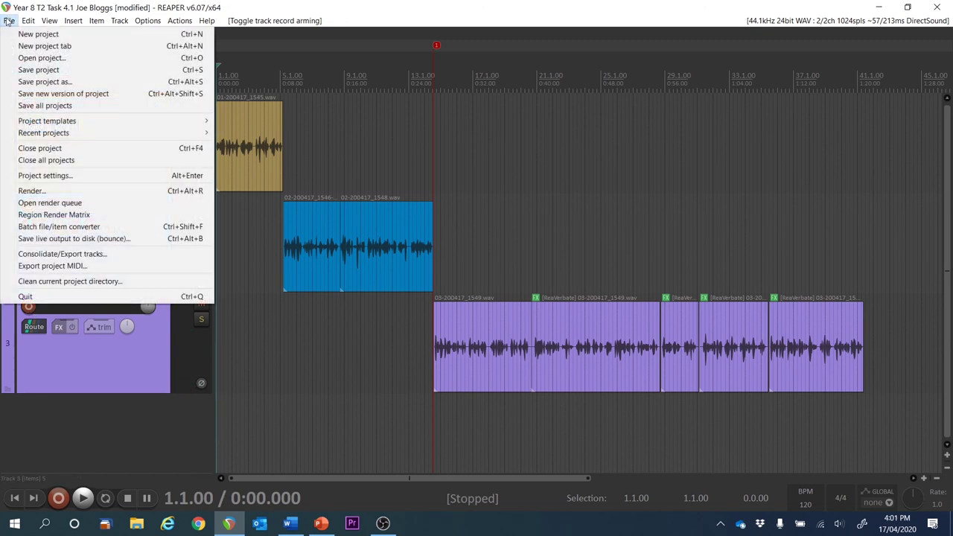
pyautogui.click(58, 192)
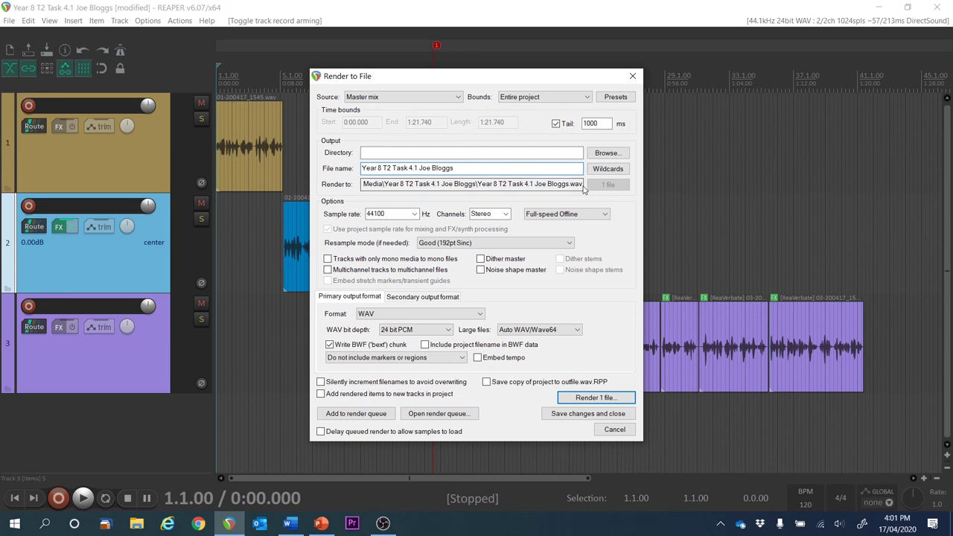
pyautogui.click(395, 312)
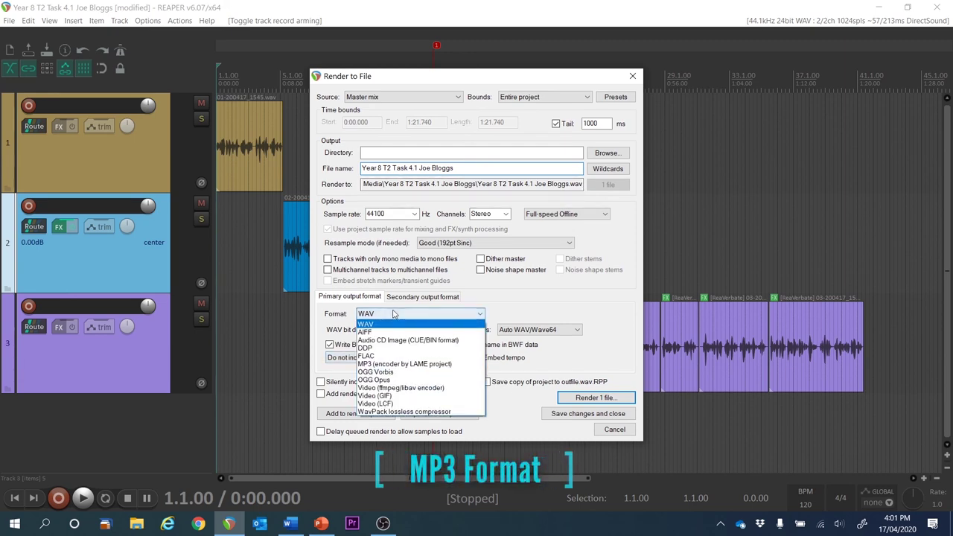
pyautogui.click(385, 365)
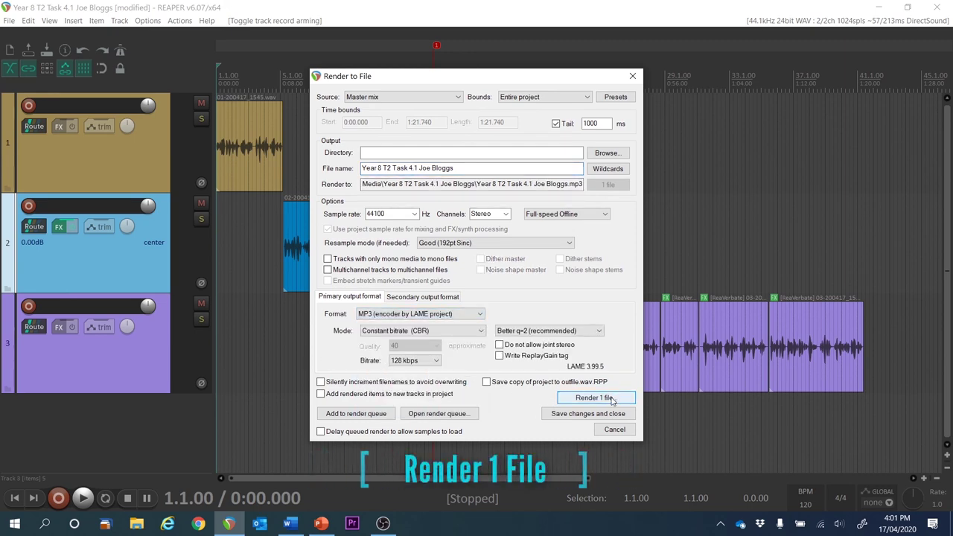
pyautogui.click(569, 398)
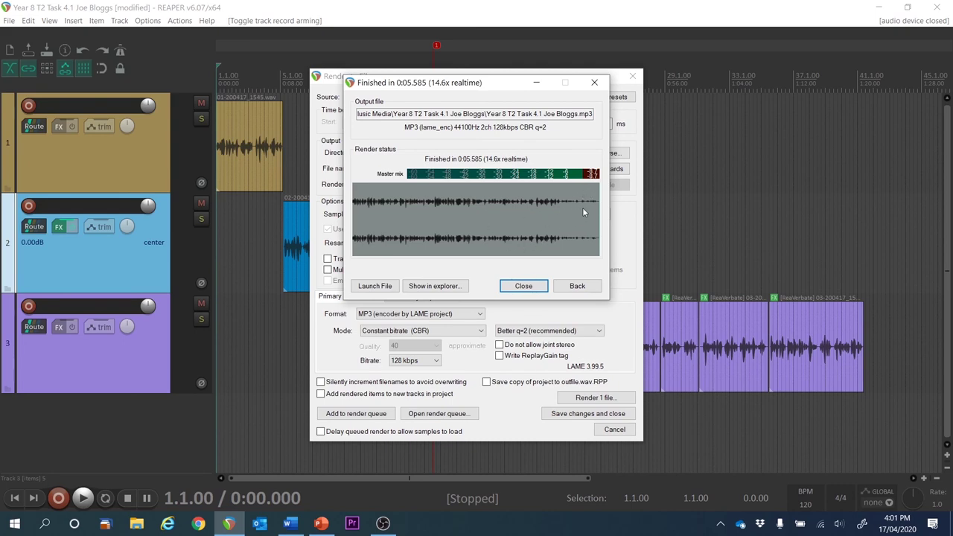
pyautogui.click(430, 286)
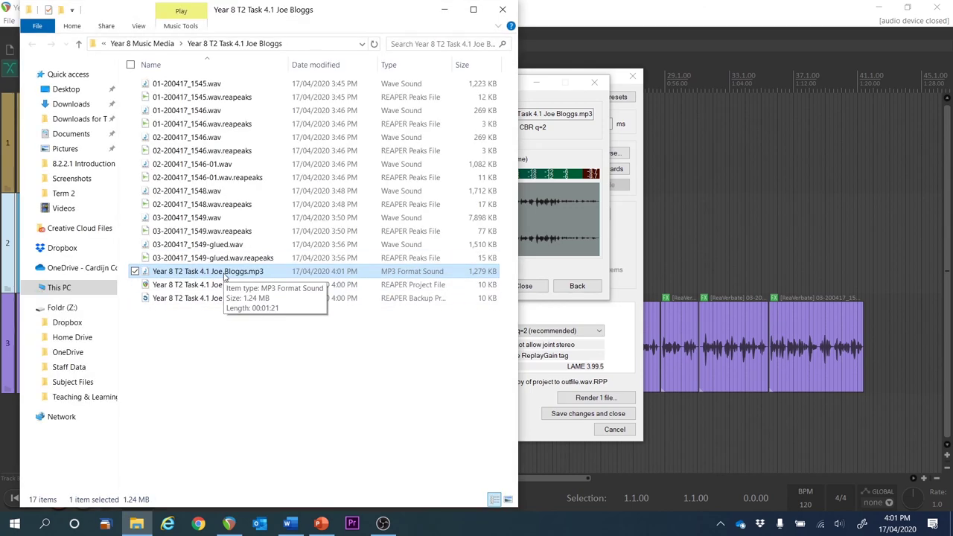
pyautogui.click(525, 286)
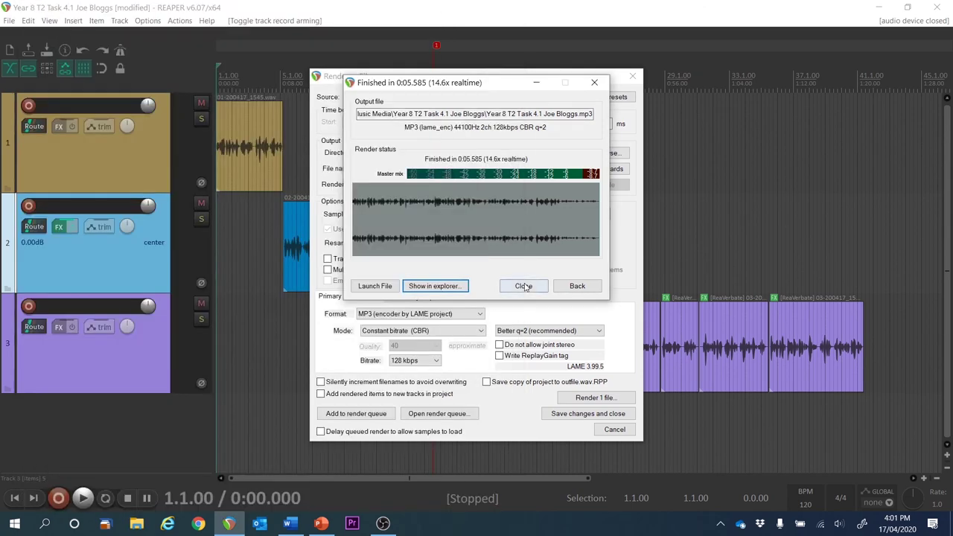